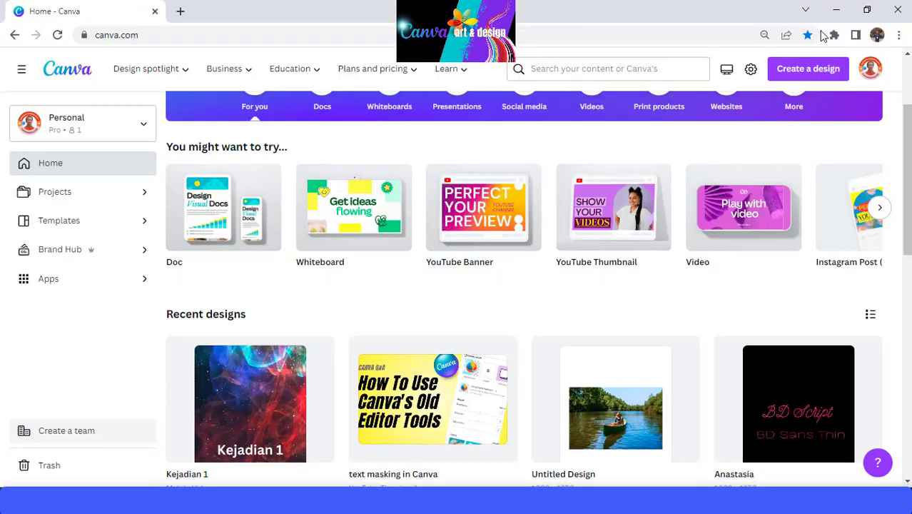
# - Create a new blank YouTube Thumbnail design
pyautogui.click(808, 72)
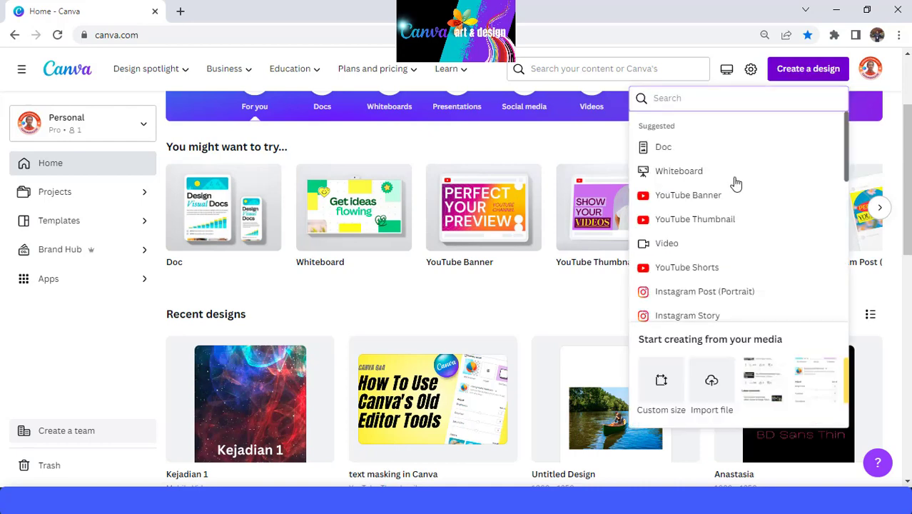
pyautogui.click(718, 225)
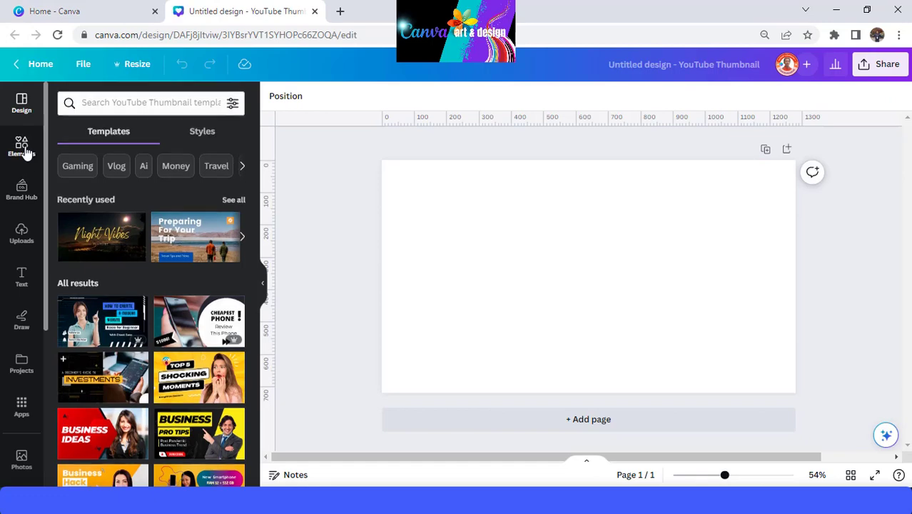
# - Add the recently used 18-second video of colored paints mixing under water and enlarge it to fill the page
pyautogui.click(25, 151)
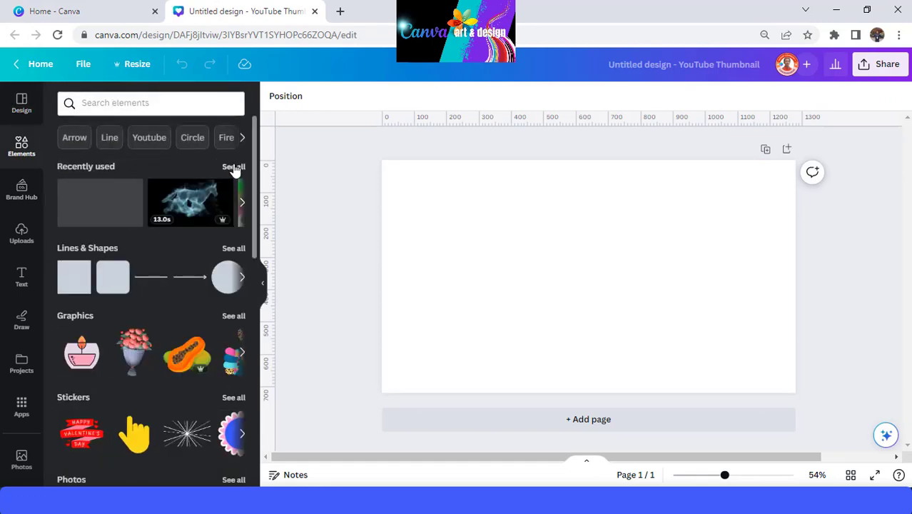
pyautogui.click(233, 167)
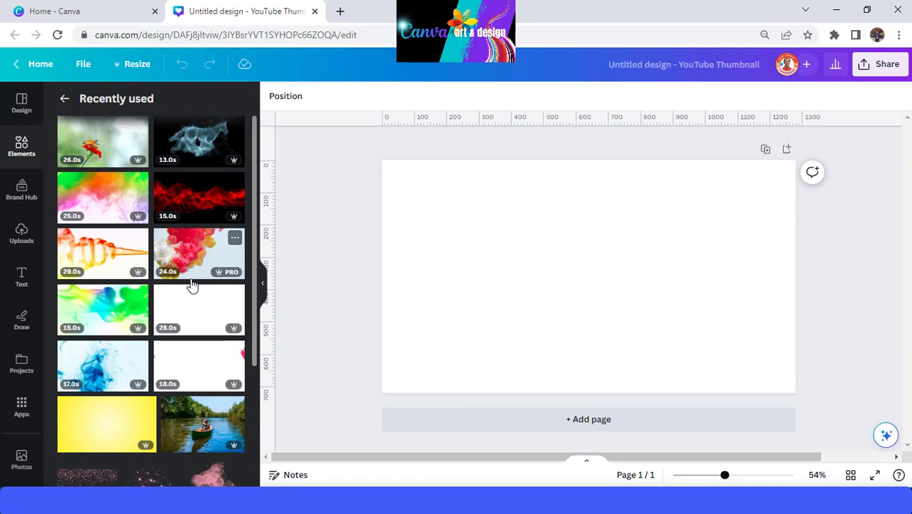
pyautogui.scroll(-1, 192, 284)
pyautogui.click(235, 285)
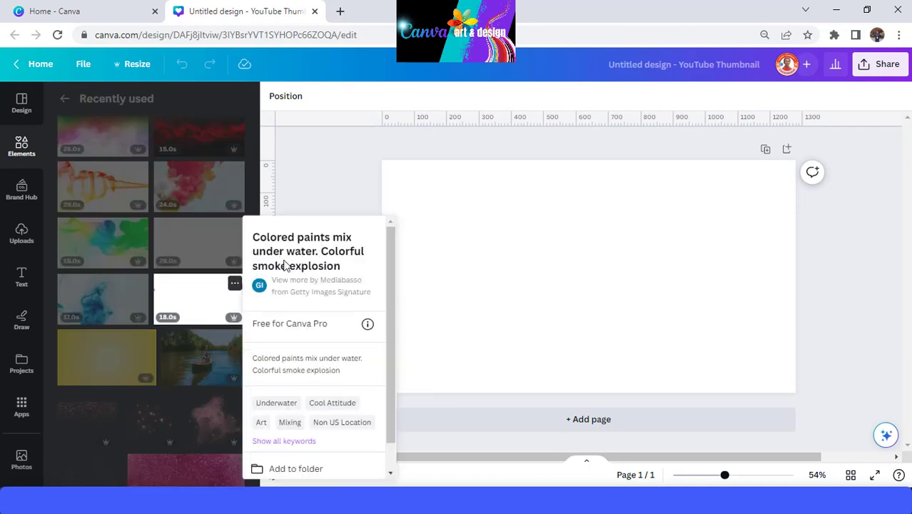
pyautogui.click(199, 304)
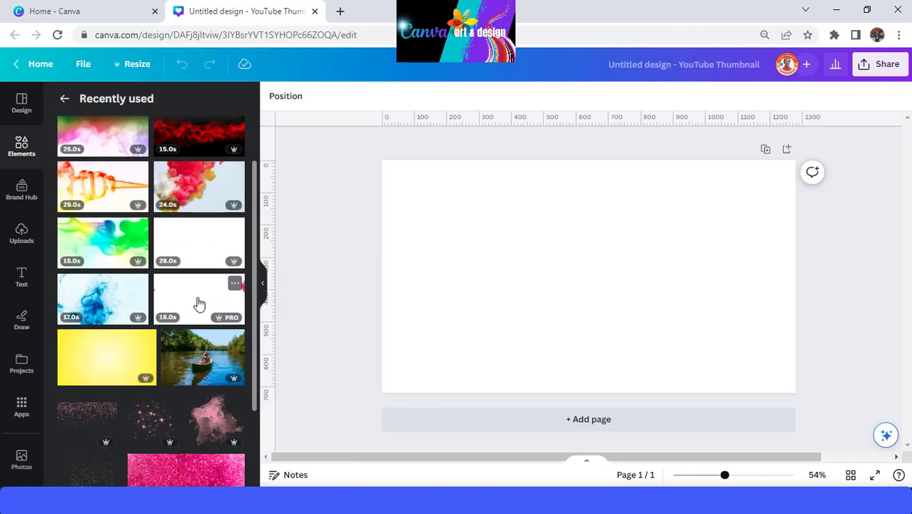
pyautogui.click(199, 303)
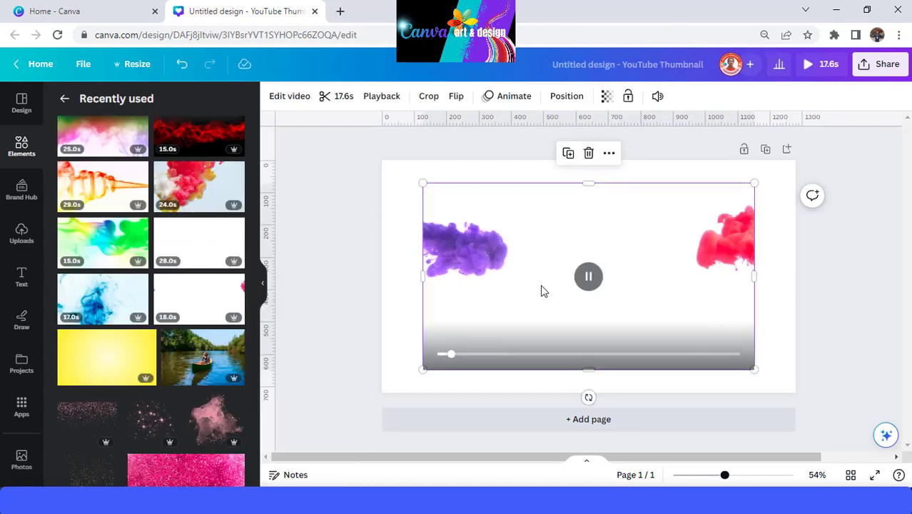
pyautogui.moveTo(422, 369); pyautogui.dragTo(382, 393)
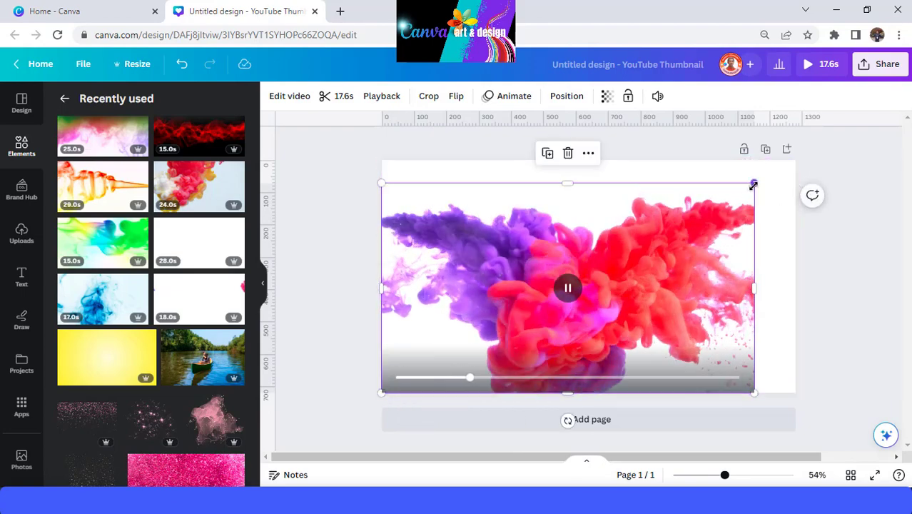
pyautogui.moveTo(754, 185); pyautogui.dragTo(796, 160)
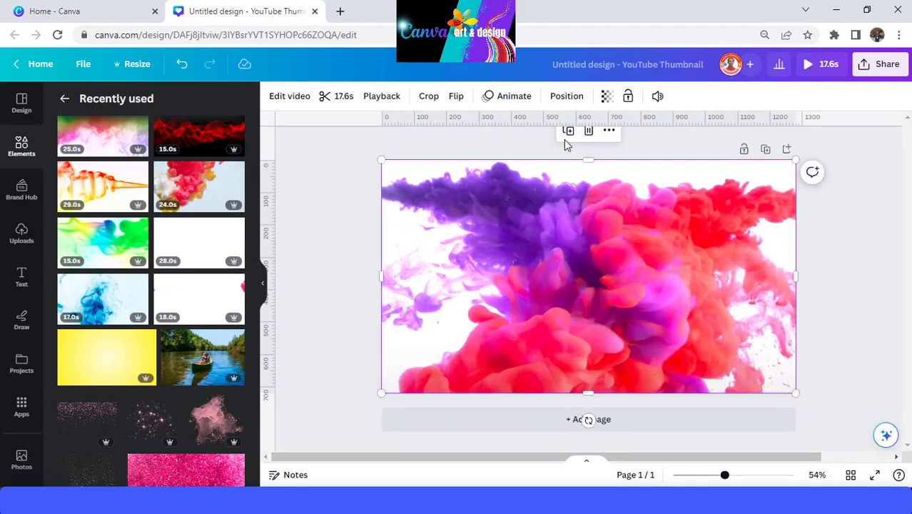
# - Duplicate the video, align the copy exactly over the original, and crop the copy's upper edge slightly
pyautogui.click(568, 132)
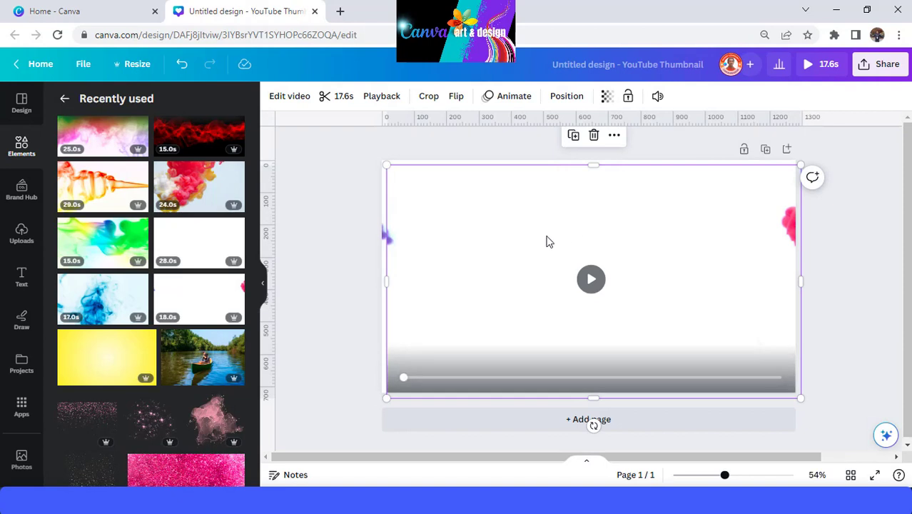
pyautogui.moveTo(546, 240); pyautogui.dragTo(542, 231)
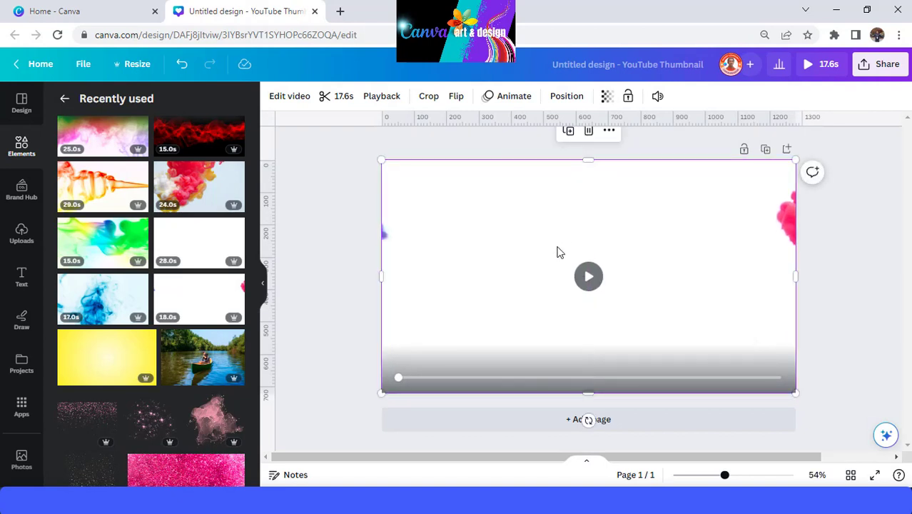
pyautogui.moveTo(592, 165); pyautogui.dragTo(592, 171)
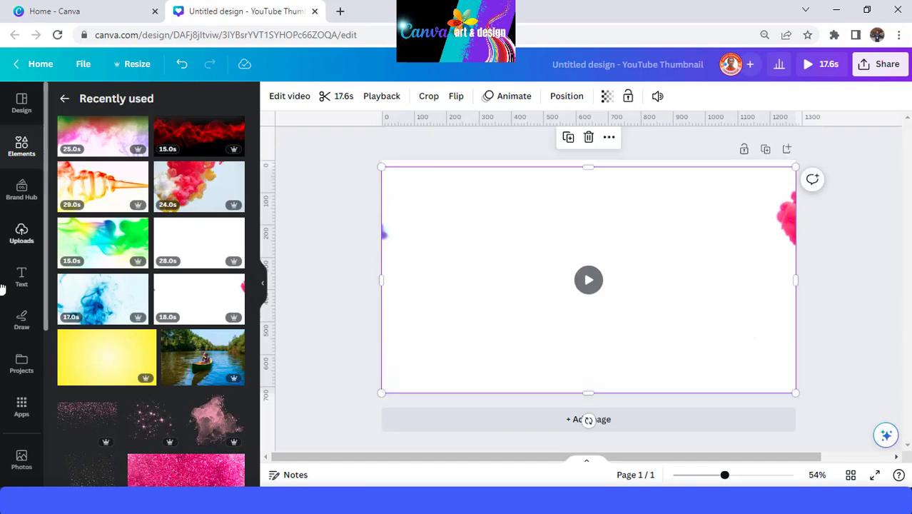
# - Add a heading reading "Come" and enlarge it to about font size 136
pyautogui.click(23, 279)
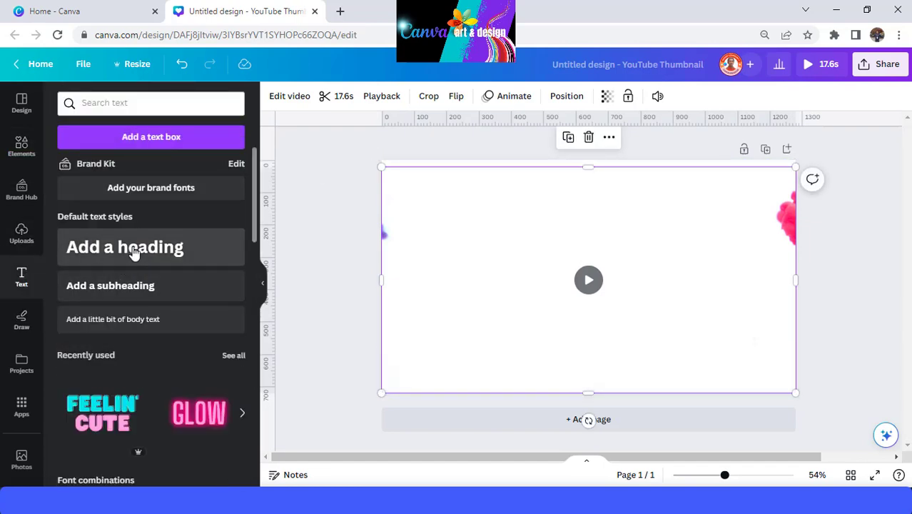
pyautogui.click(134, 249)
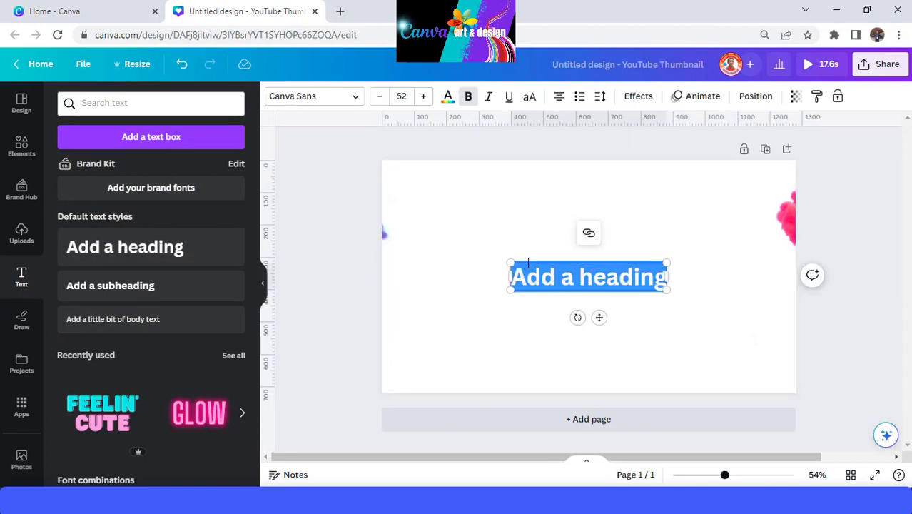
pyautogui.write('Come')
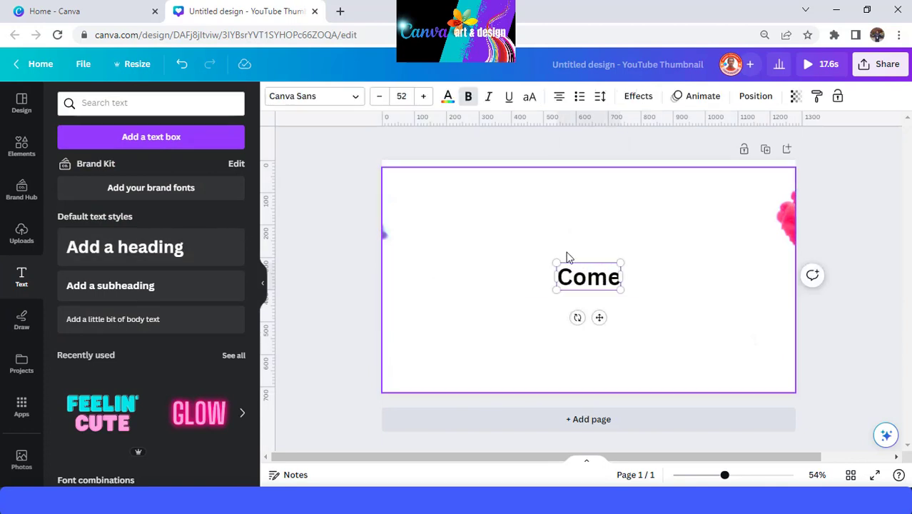
pyautogui.moveTo(555, 263); pyautogui.dragTo(454, 220)
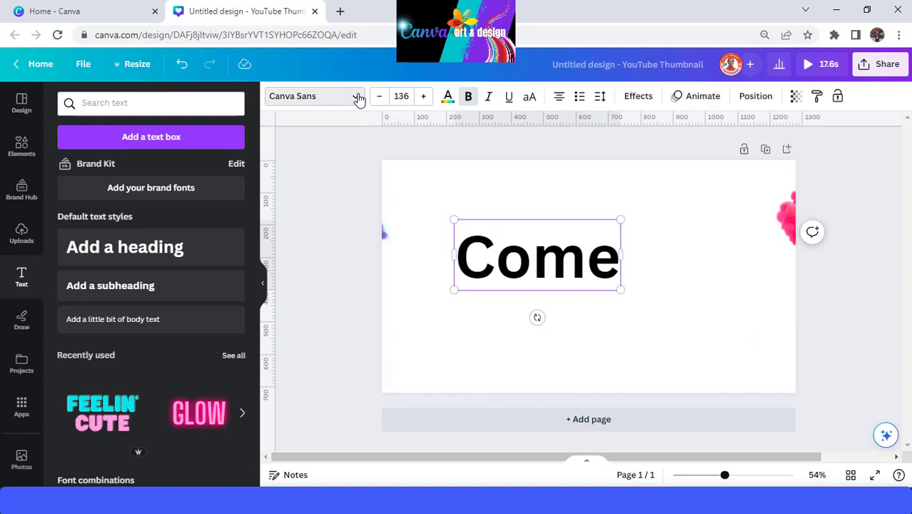
# - Change the "Come" heading to the More Sugar font and enlarge it to about size 206 in the page's upper left area
pyautogui.click(359, 100)
pyautogui.scroll(-3, 114, 351)
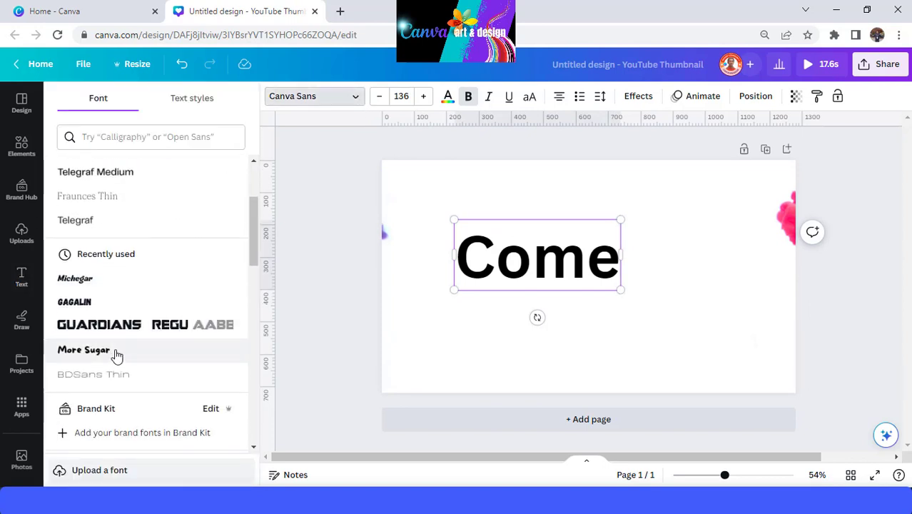
pyautogui.click(117, 355)
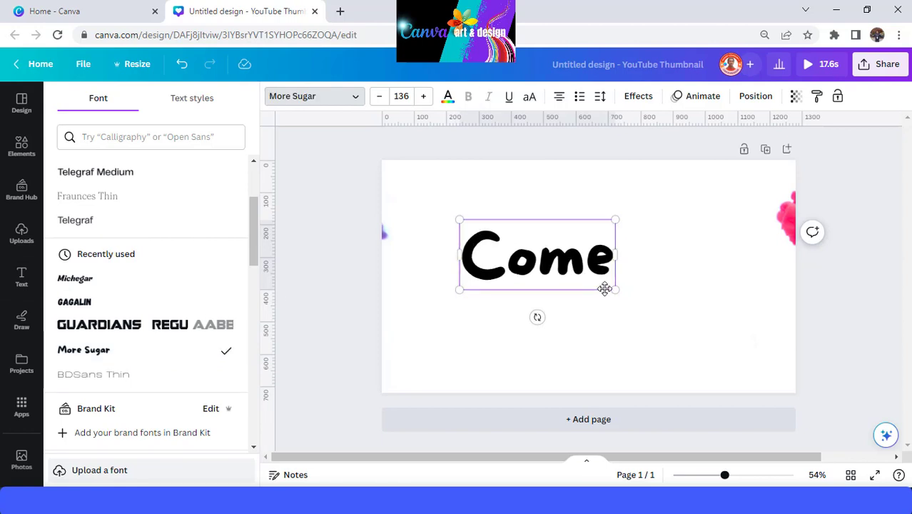
pyautogui.moveTo(617, 292); pyautogui.dragTo(658, 312)
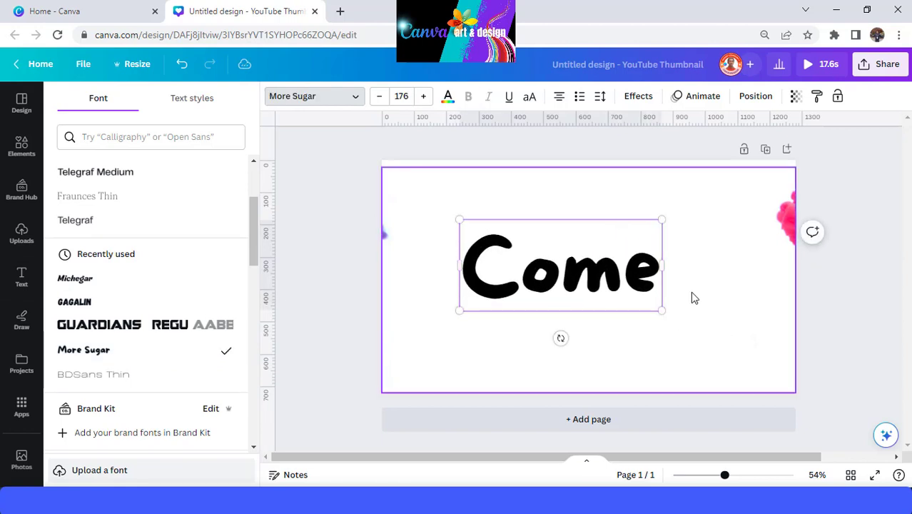
pyautogui.click(690, 298)
pyautogui.moveTo(619, 271); pyautogui.dragTo(564, 248)
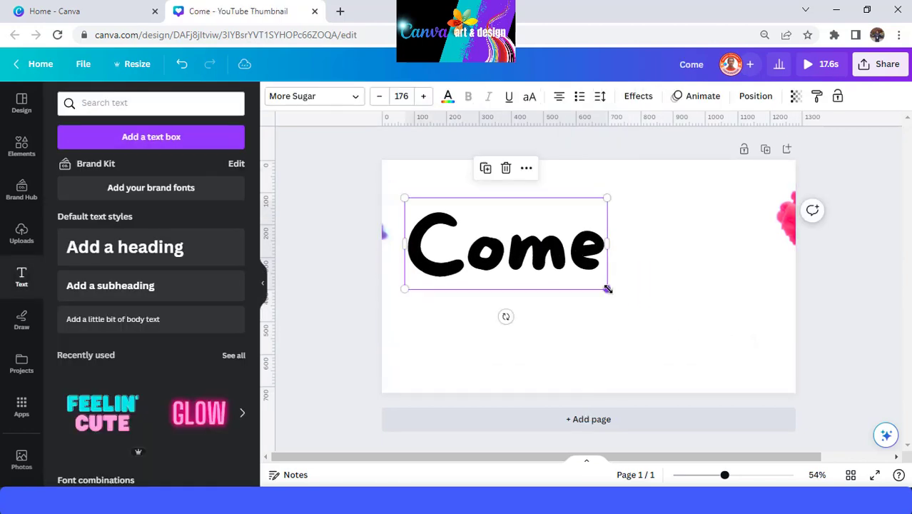
pyautogui.moveTo(608, 287); pyautogui.dragTo(635, 307)
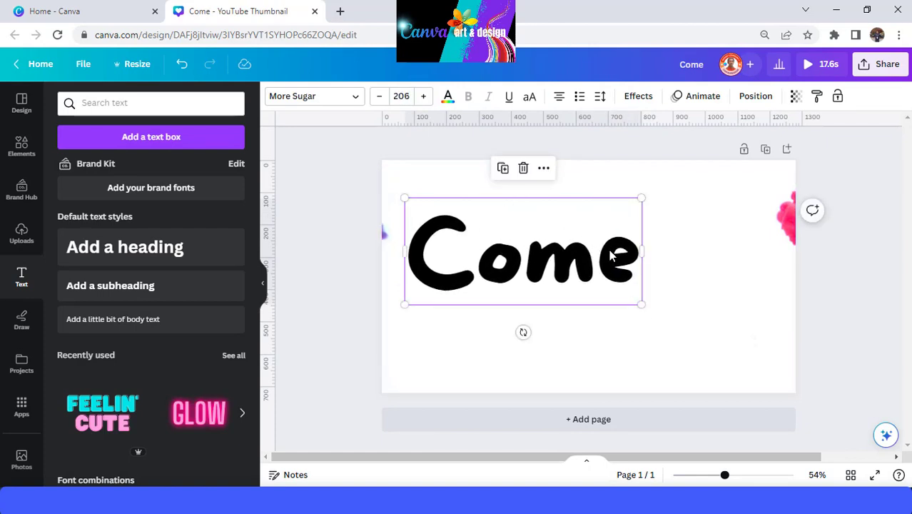
# - Color the "Come" heading with the custom orange #FF650F
pyautogui.click(449, 103)
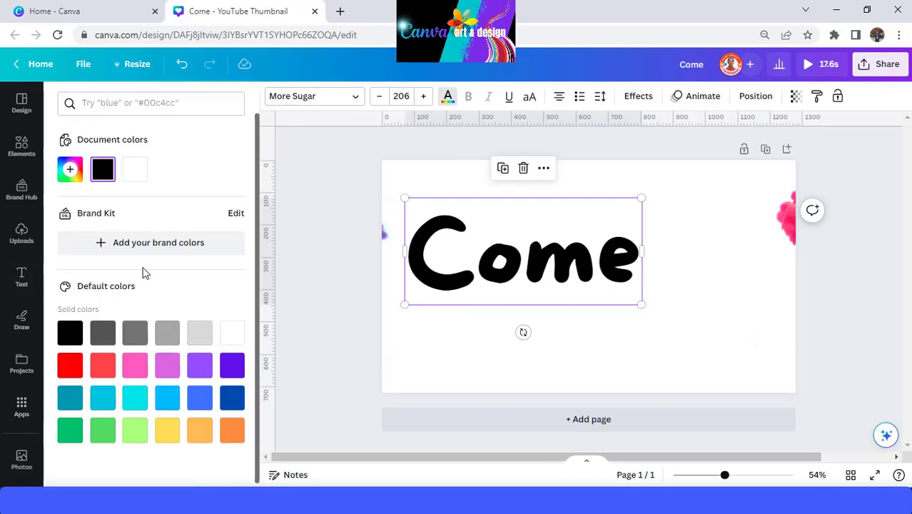
pyautogui.click(71, 168)
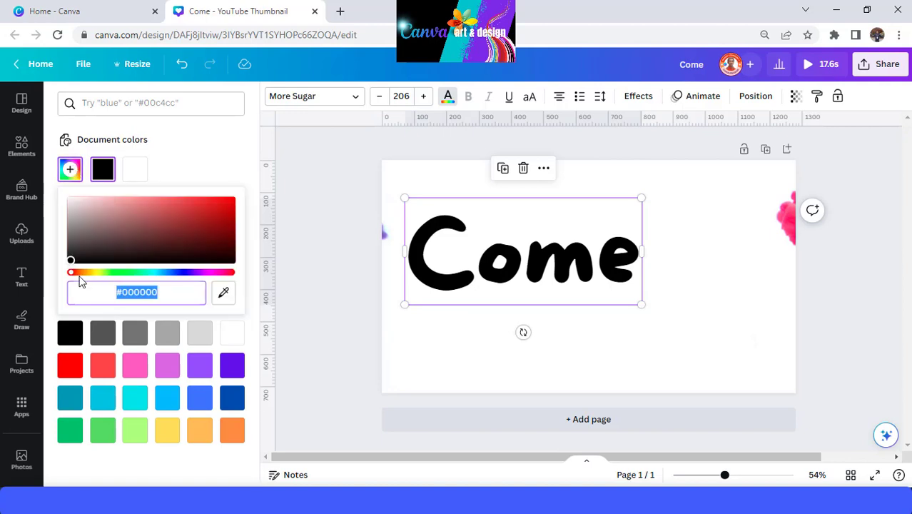
pyautogui.click(80, 272)
pyautogui.click(225, 201)
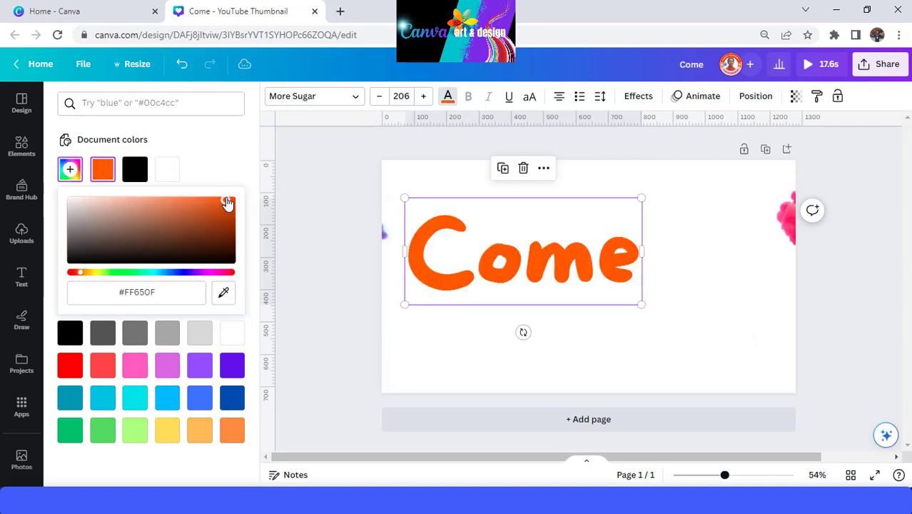
pyautogui.click(467, 259)
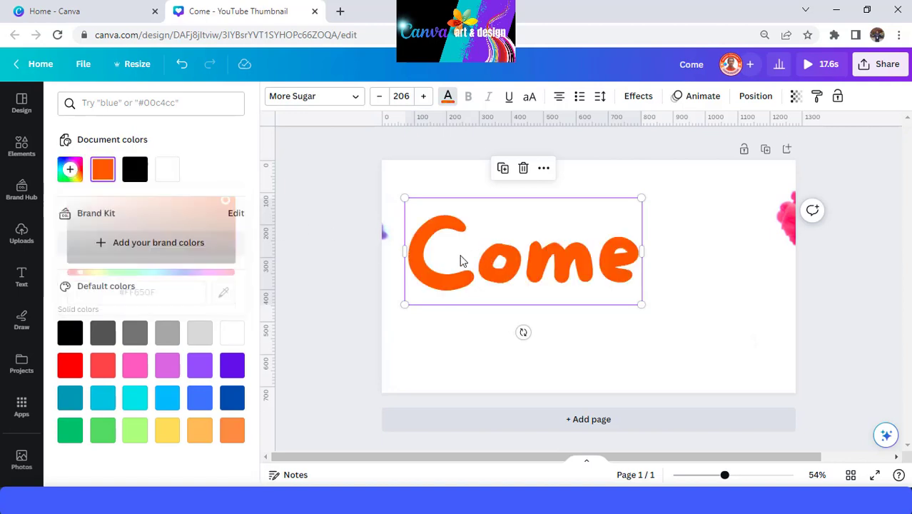
pyautogui.click(477, 256)
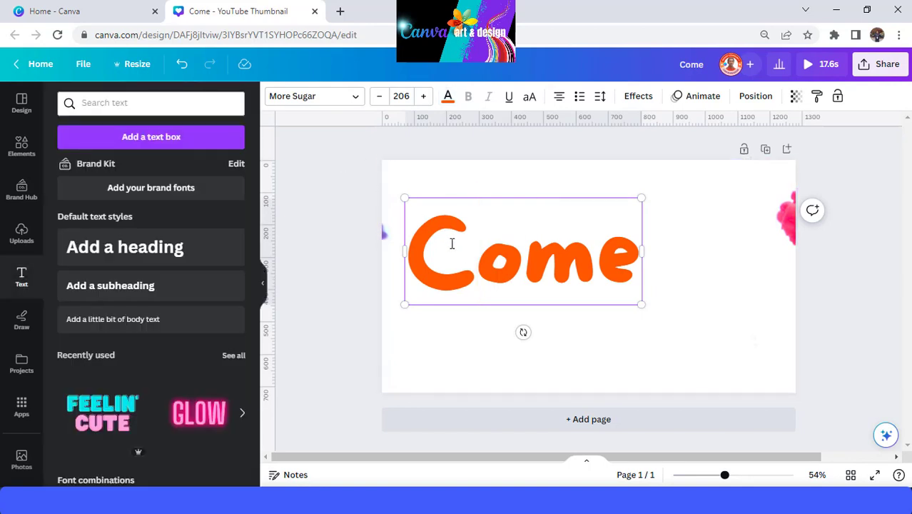
pyautogui.click(674, 236)
# - Send the orange "Come" heading one layer backward, behind the duplicated video
pyautogui.click(590, 256)
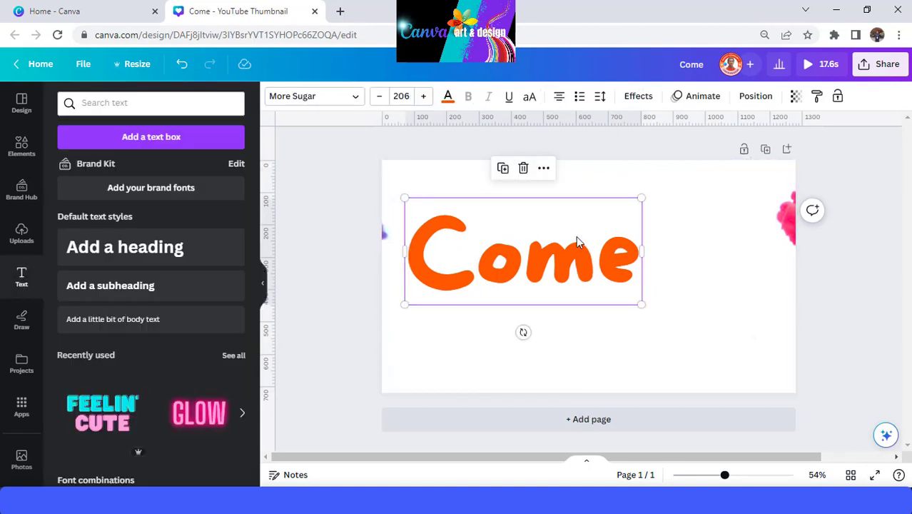
pyautogui.rightClick(560, 251)
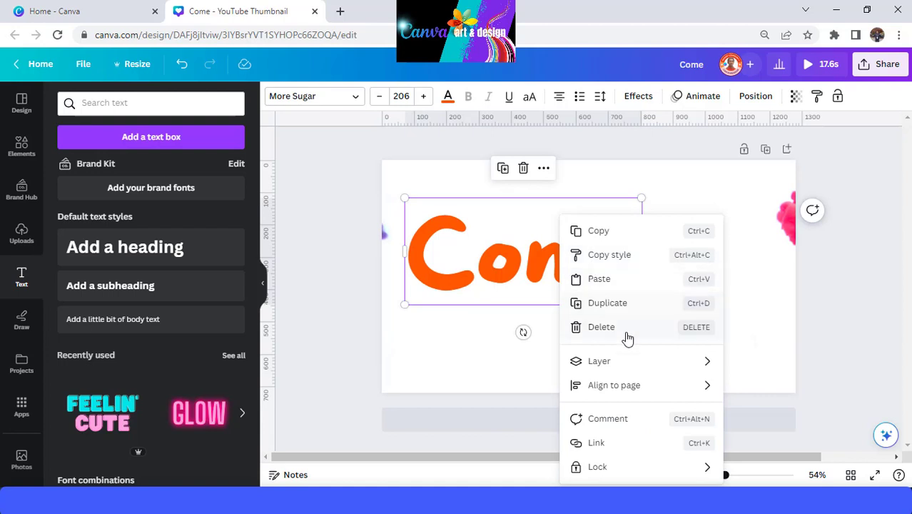
pyautogui.moveTo(630, 367)
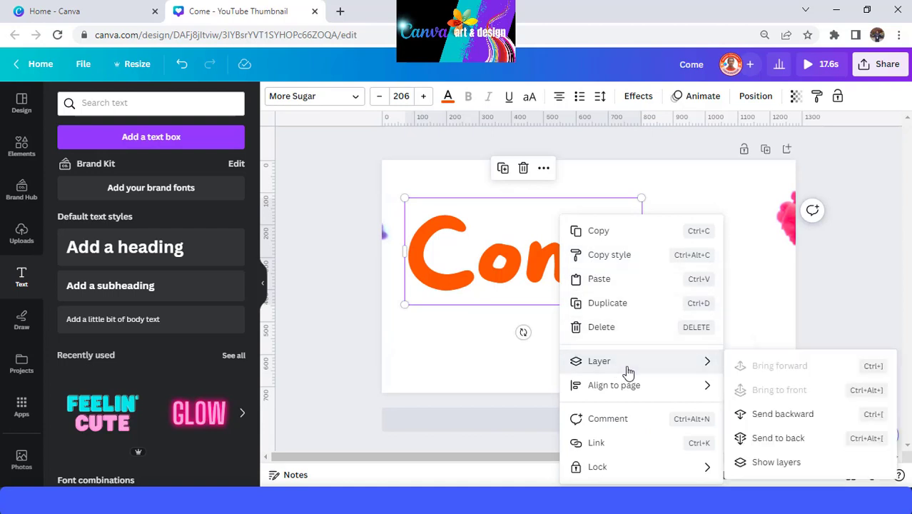
pyautogui.click(790, 419)
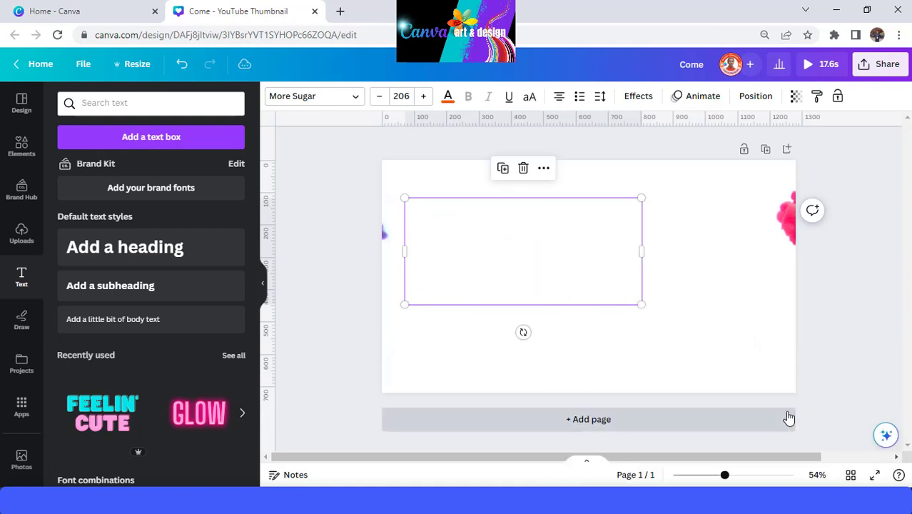
# - Duplicate the hidden "Come" heading and give the copy a Hollow effect with thickness 21
pyautogui.click(503, 170)
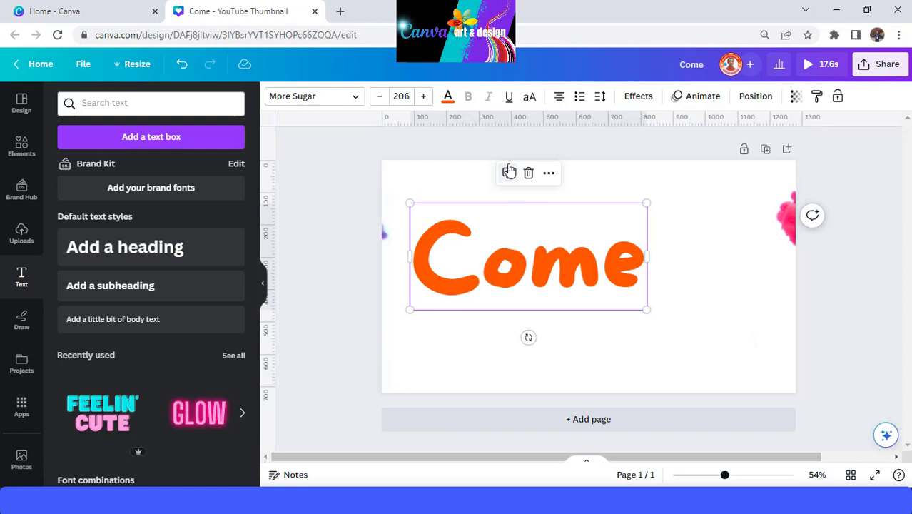
pyautogui.click(639, 100)
pyautogui.click(91, 249)
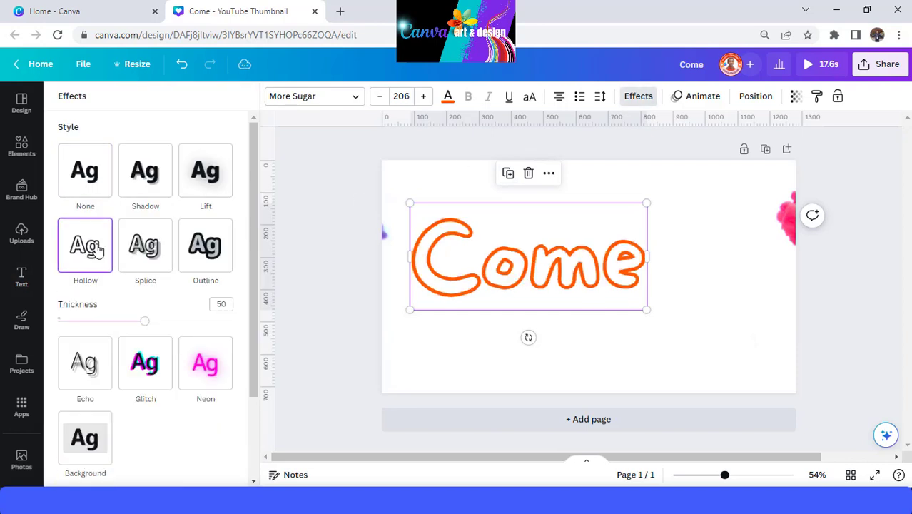
pyautogui.moveTo(146, 322); pyautogui.dragTo(95, 328)
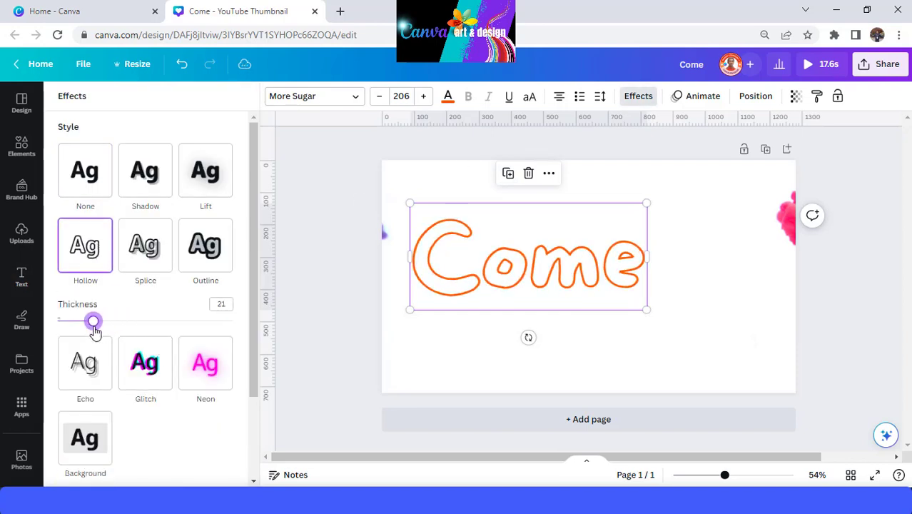
# - Remove the background from the duplicated paint-smoke video that covers the solid "Come" heading
pyautogui.click(760, 207)
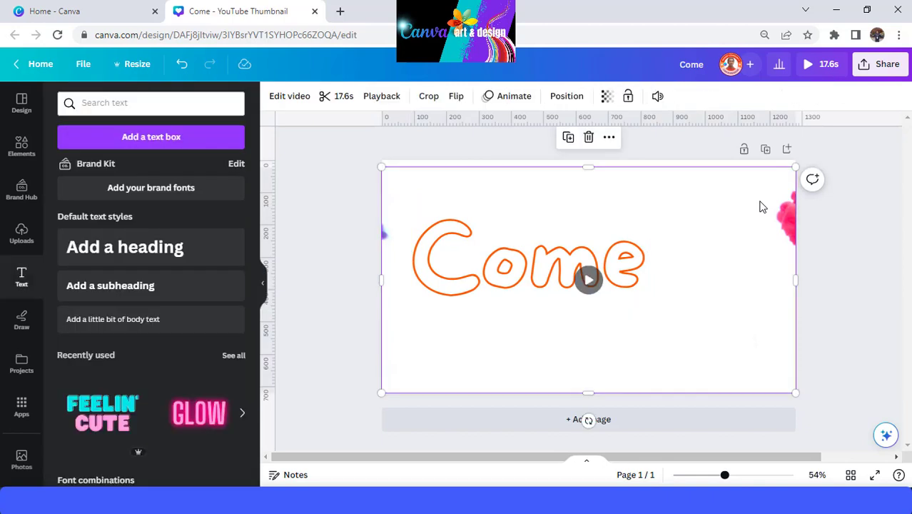
pyautogui.click(291, 98)
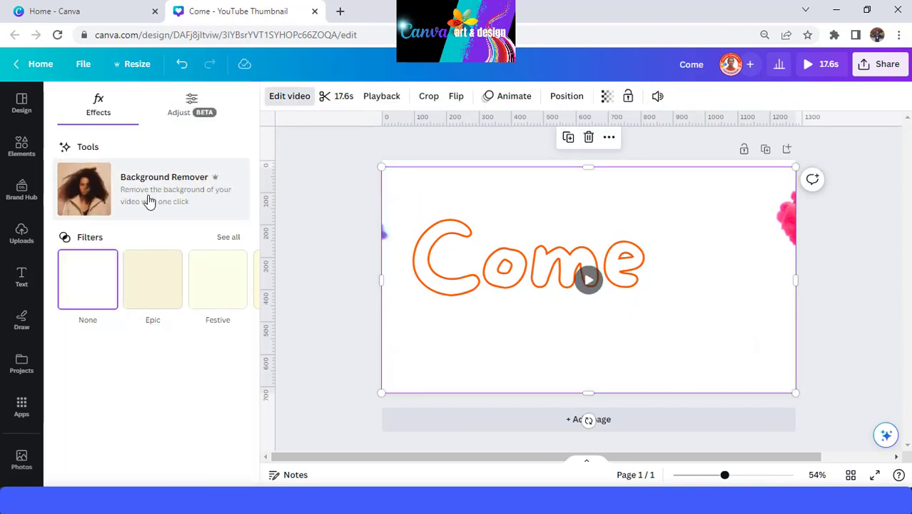
pyautogui.click(97, 199)
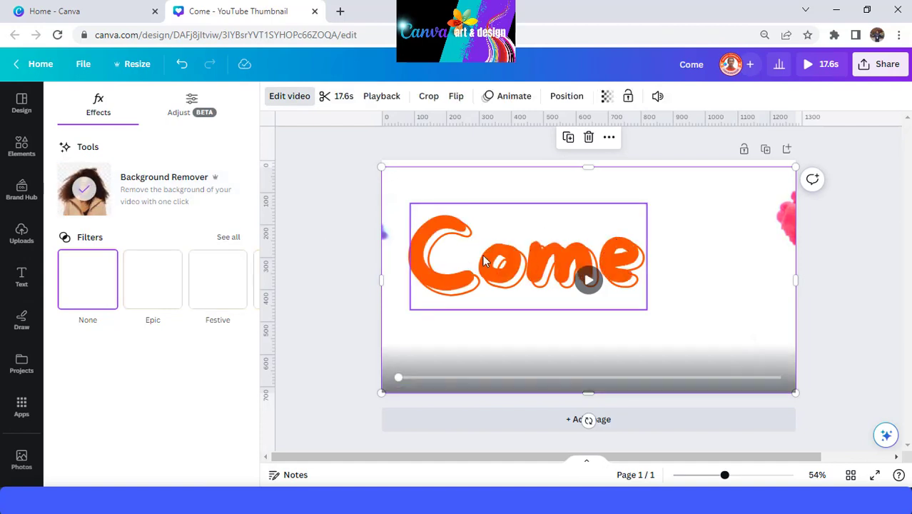
# - Move the solid orange "Come" heading so it lines up exactly with its hollow copy, and play the video over it
pyautogui.moveTo(471, 262); pyautogui.dragTo(469, 248)
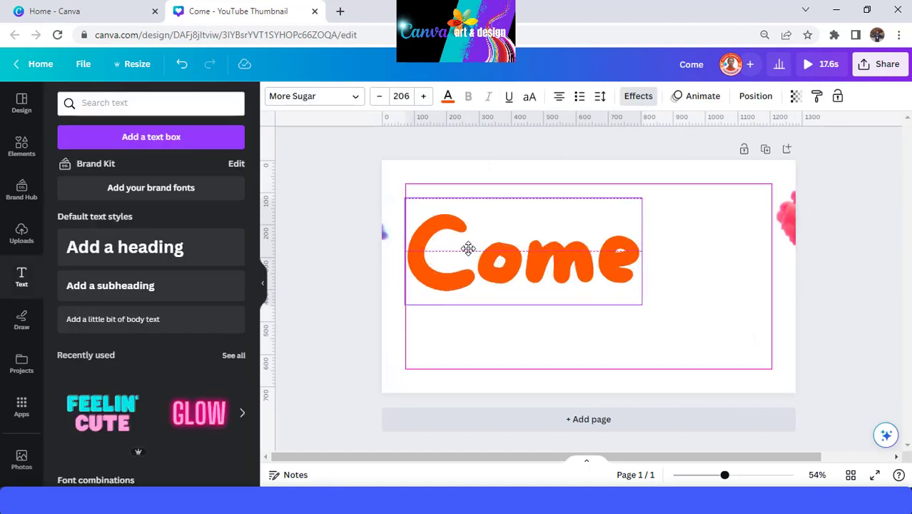
pyautogui.moveTo(468, 249); pyautogui.dragTo(470, 250)
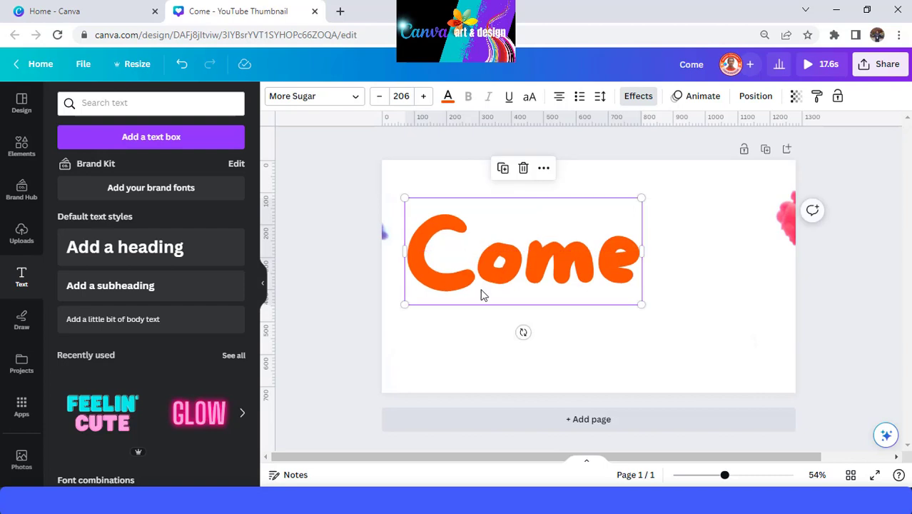
pyautogui.click(771, 251)
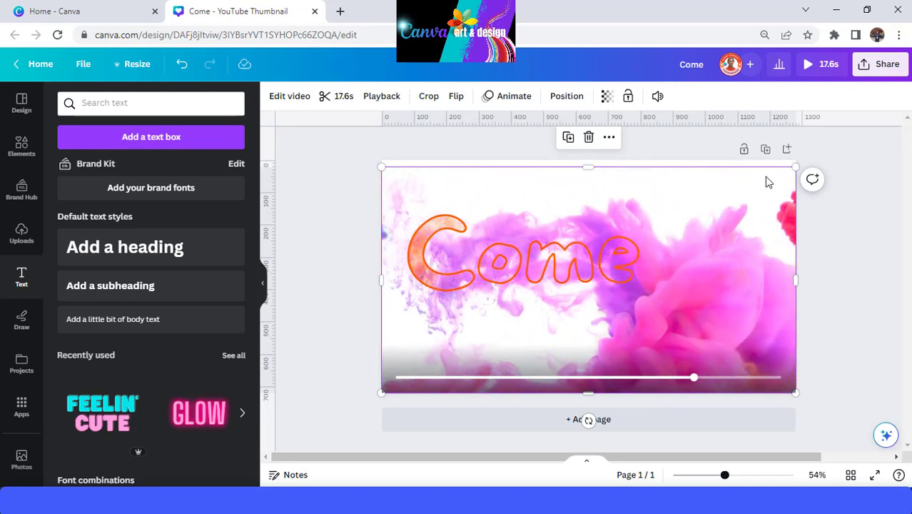
# - Duplicate the page and delete both paint-smoke videos from page 2, keeping only the "Come" texts
pyautogui.click(766, 150)
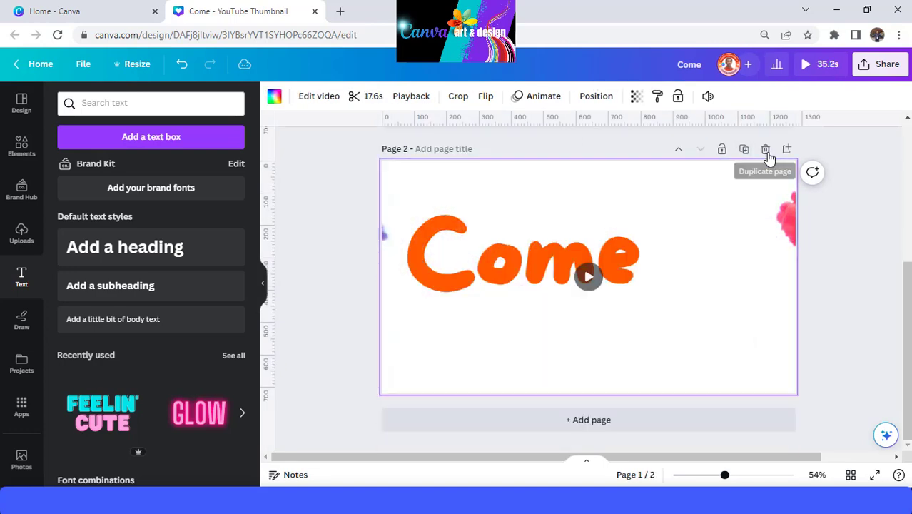
pyautogui.click(781, 227)
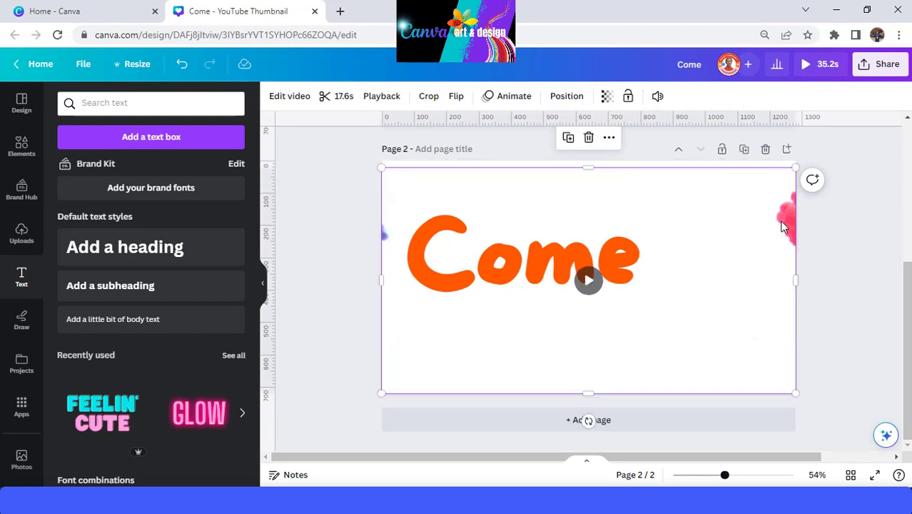
pyautogui.click(780, 220)
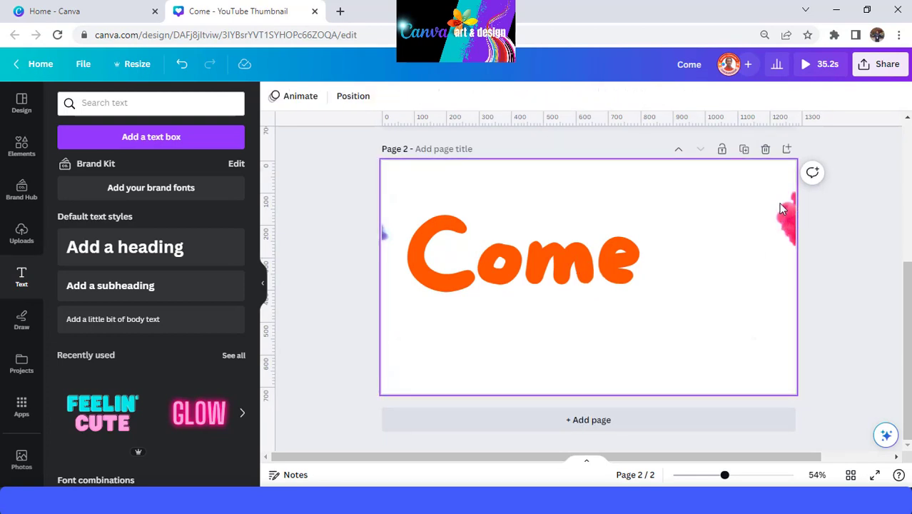
pyautogui.press('Delete')
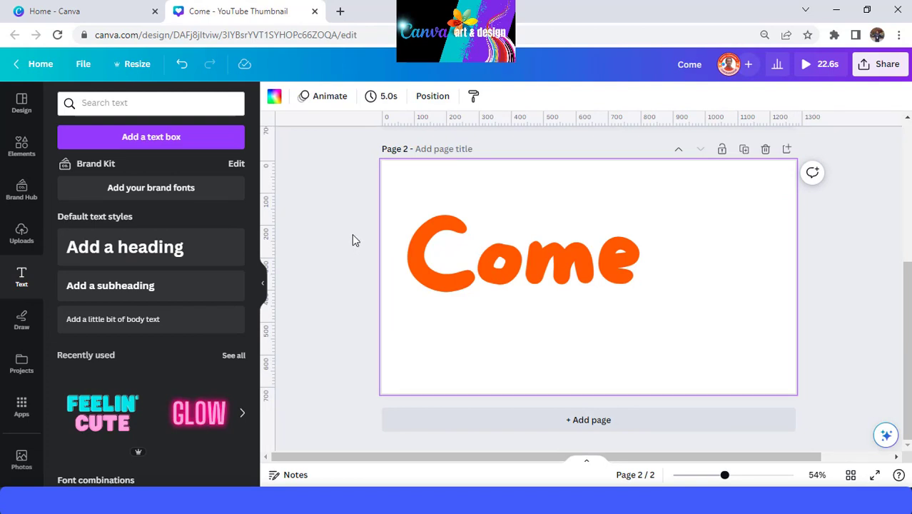
# - Replace both the hollow and the solid "Come" texts on page 2 with "Join"
pyautogui.click(432, 252)
pyautogui.doubleClick(435, 251)
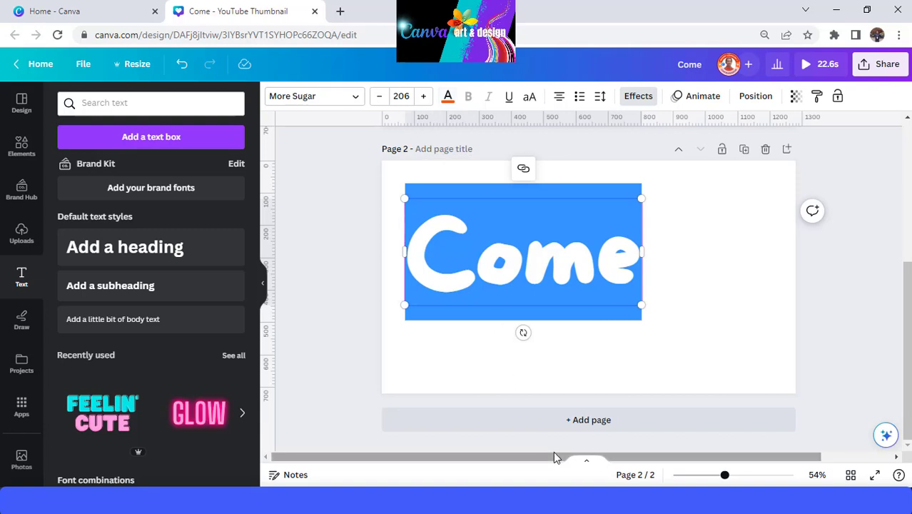
pyautogui.press('Escape')
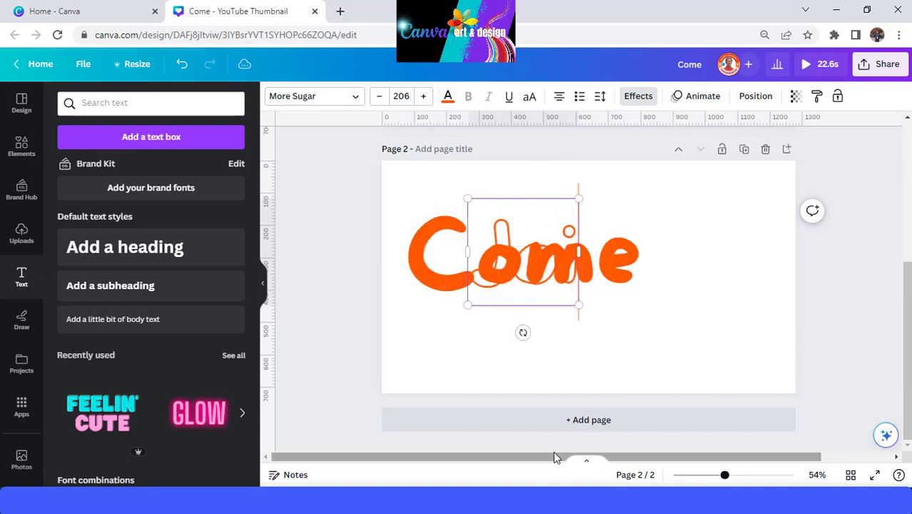
pyautogui.moveTo(435, 265); pyautogui.dragTo(420, 252)
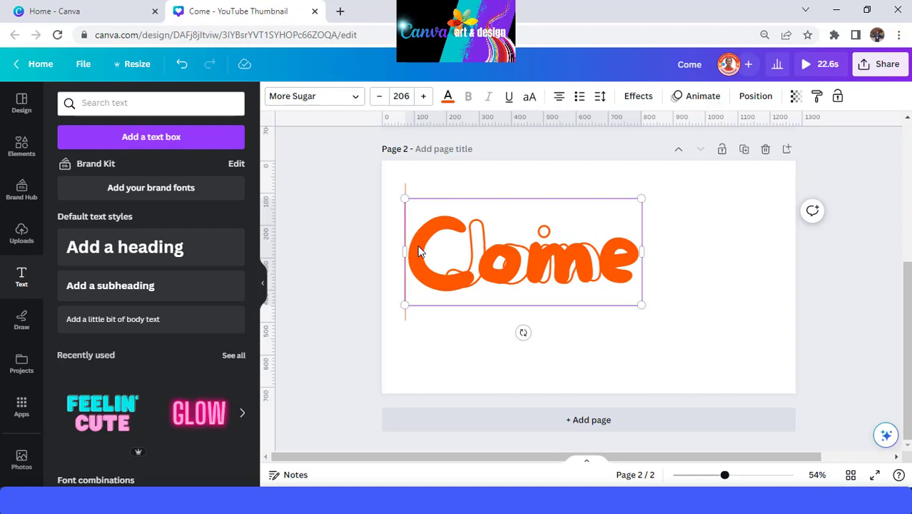
pyautogui.doubleClick(420, 251)
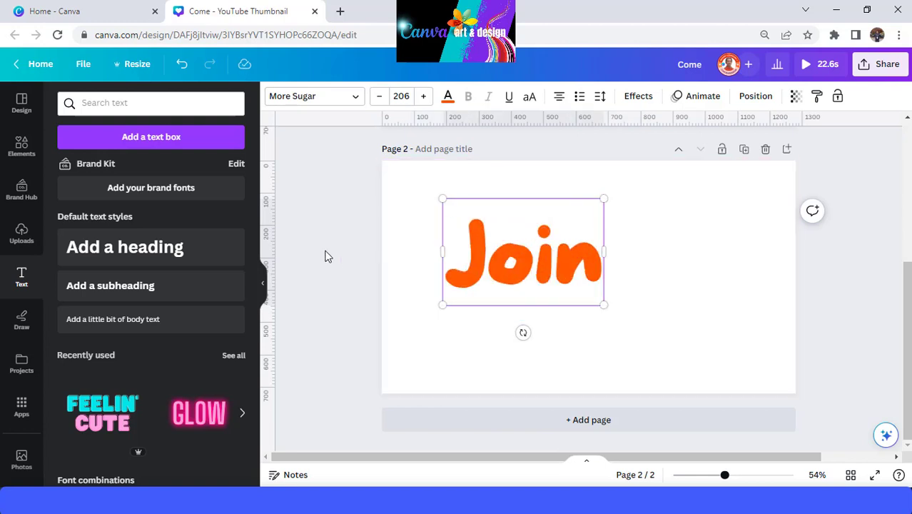
# - Select both "Join" texts together and color them turquoise from the default solid colors
pyautogui.click(397, 209)
pyautogui.moveTo(391, 198); pyautogui.dragTo(615, 313)
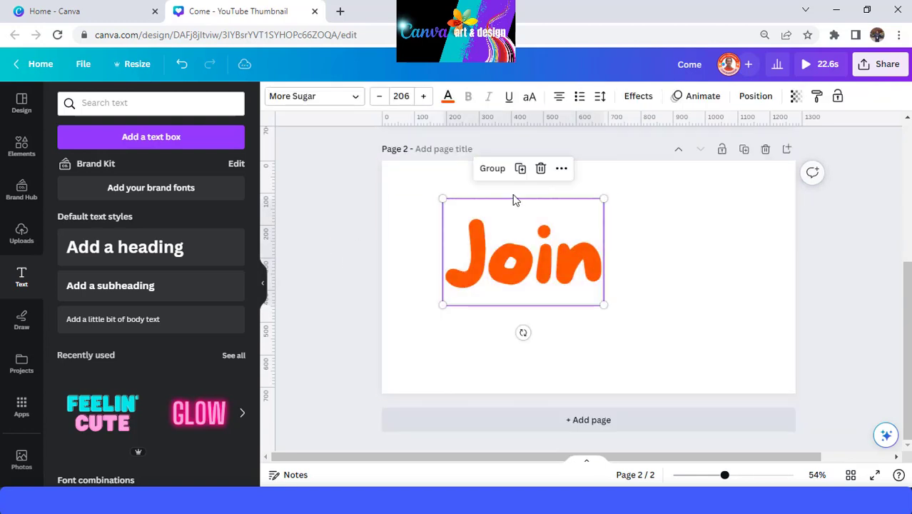
pyautogui.click(448, 100)
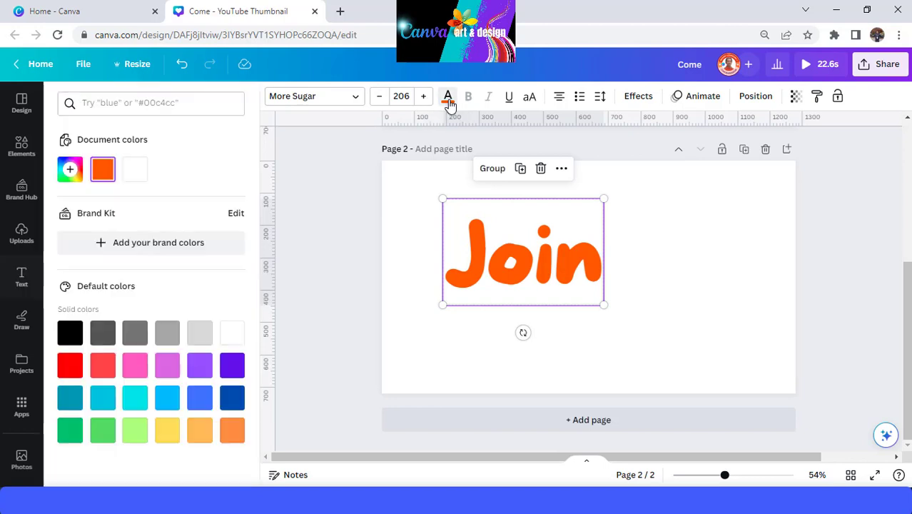
pyautogui.click(135, 398)
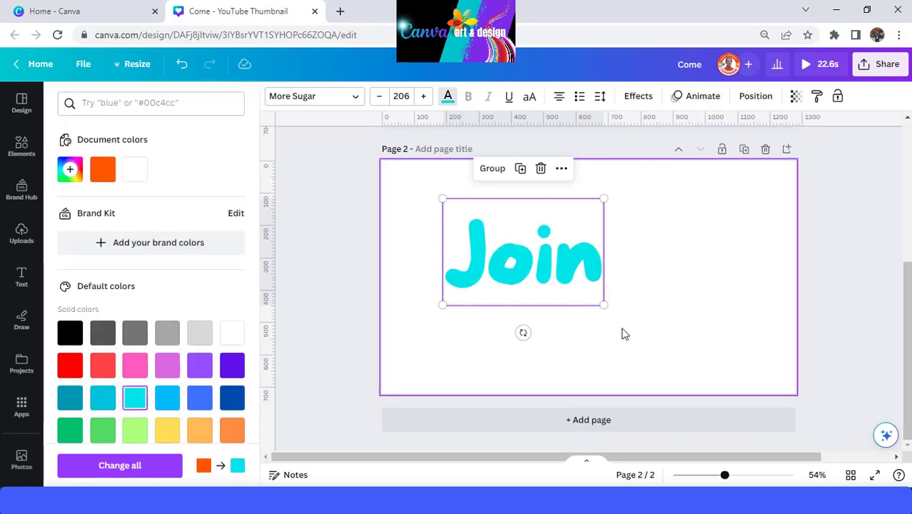
# - Enlarge both "Join" texts together to size 233 and move them to the right half of page 2
pyautogui.moveTo(604, 305); pyautogui.dragTo(625, 320)
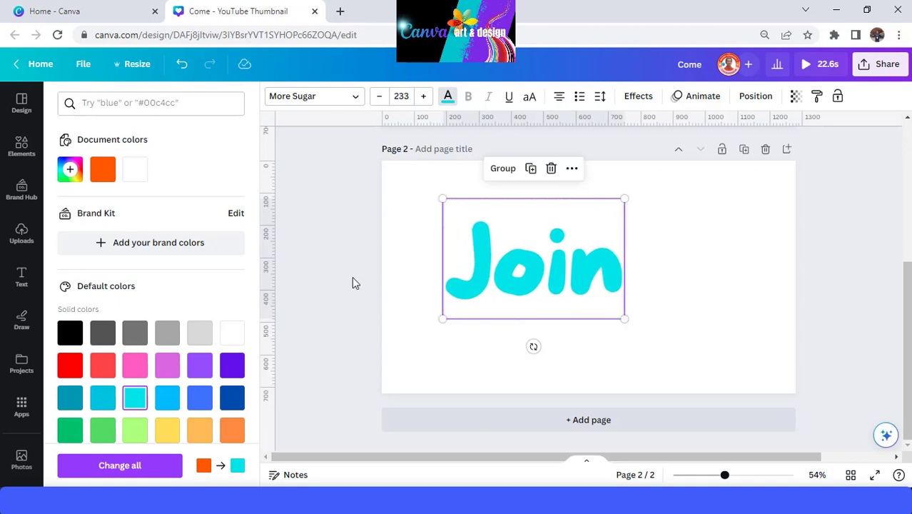
pyautogui.moveTo(499, 271); pyautogui.dragTo(651, 293)
pyautogui.click(300, 218)
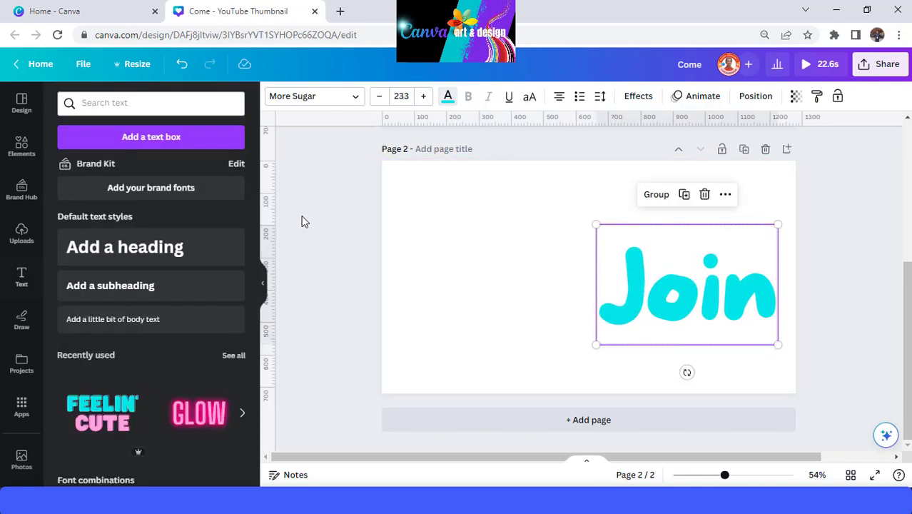
# - Add the recently used 15-second red smoke video behind the "Join" texts and enlarge it to fill page 2
pyautogui.click(22, 150)
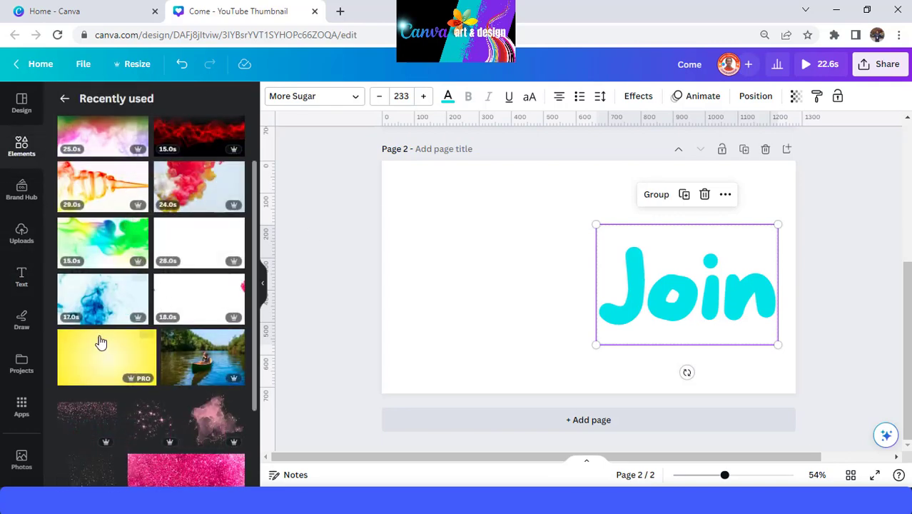
pyautogui.scroll(1, 110, 305)
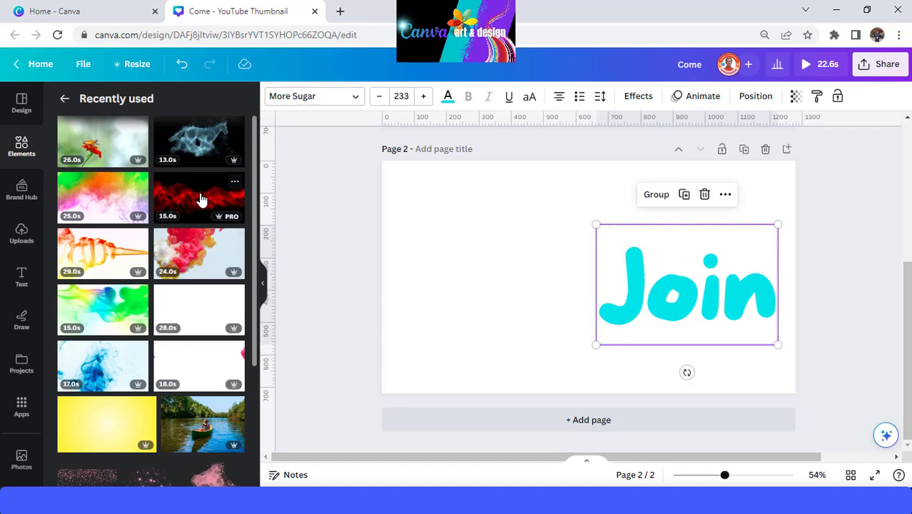
pyautogui.click(202, 199)
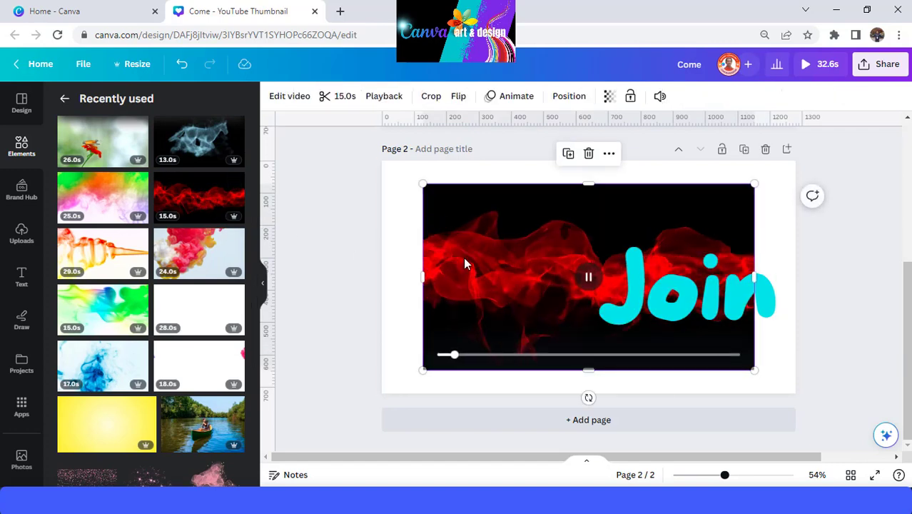
pyautogui.rightClick(507, 246)
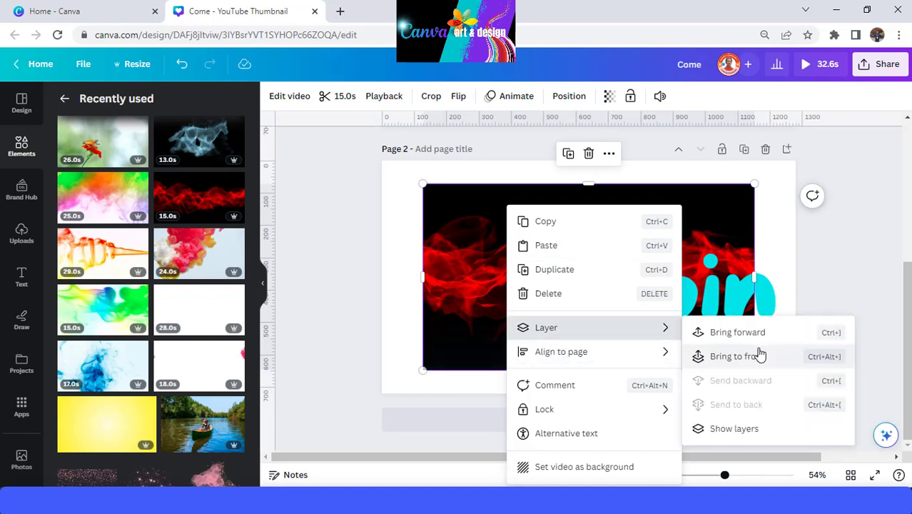
pyautogui.click(431, 334)
pyautogui.moveTo(422, 371); pyautogui.dragTo(382, 393)
pyautogui.moveTo(750, 181); pyautogui.dragTo(796, 161)
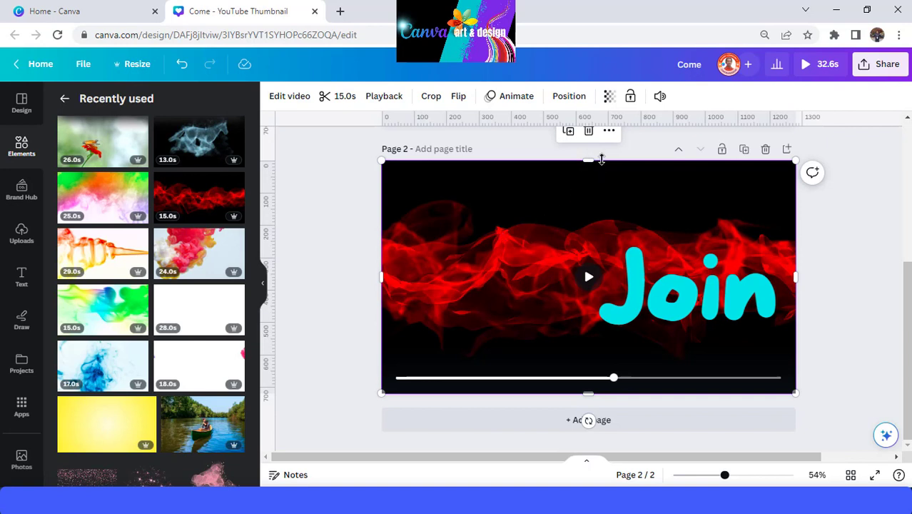
# - Duplicate the red smoke video, align the copy with the page, and crop its top edge slightly
pyautogui.click(569, 132)
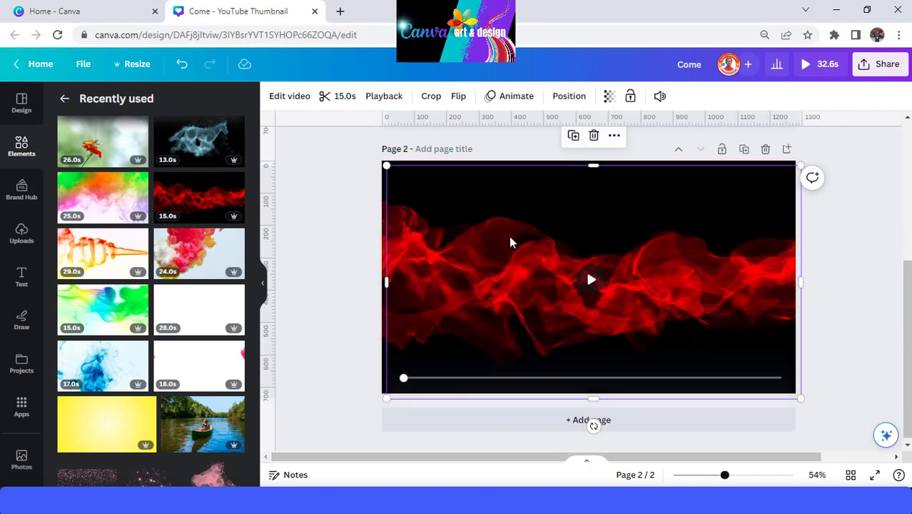
pyautogui.moveTo(509, 241); pyautogui.dragTo(505, 230)
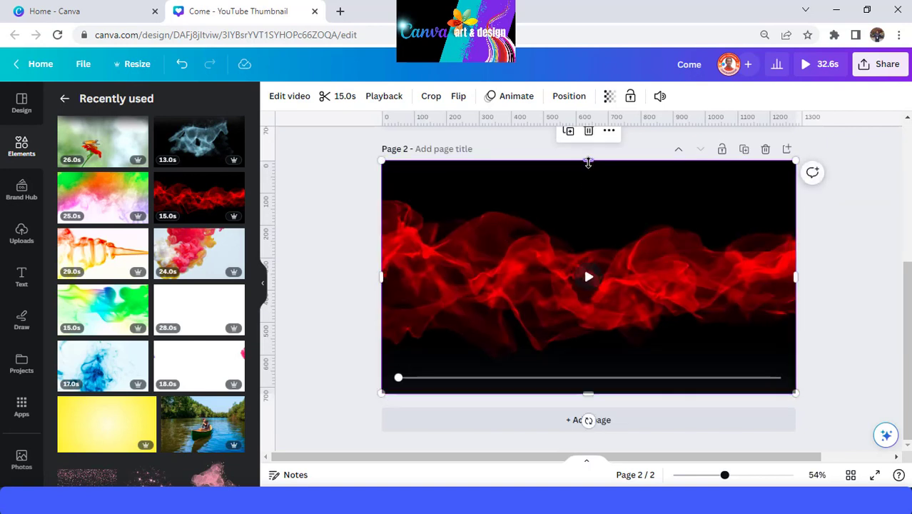
pyautogui.moveTo(588, 161); pyautogui.dragTo(588, 172)
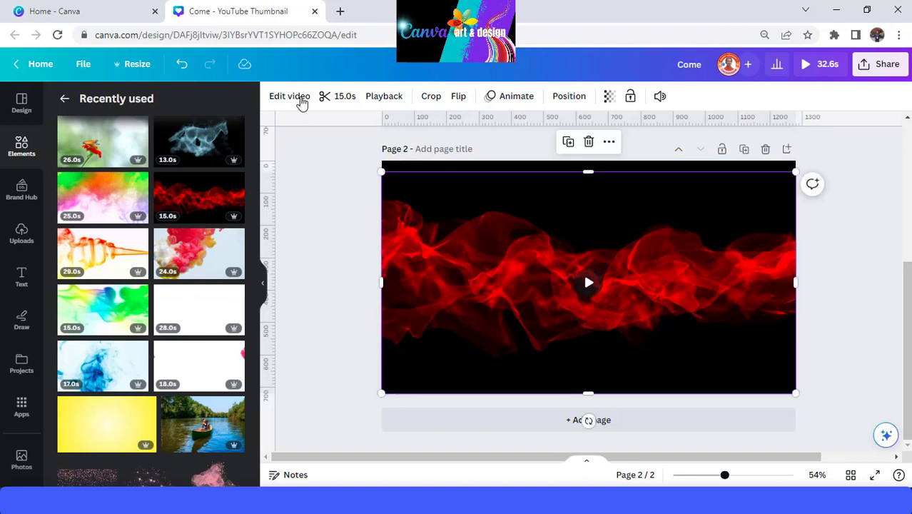
# - Remove the background from the duplicated red smoke video and send it one layer backward
pyautogui.click(295, 95)
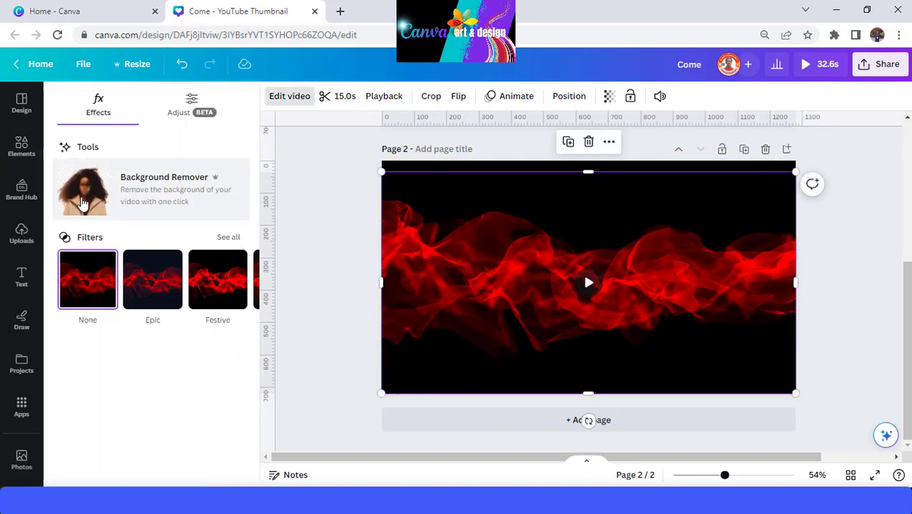
pyautogui.click(82, 203)
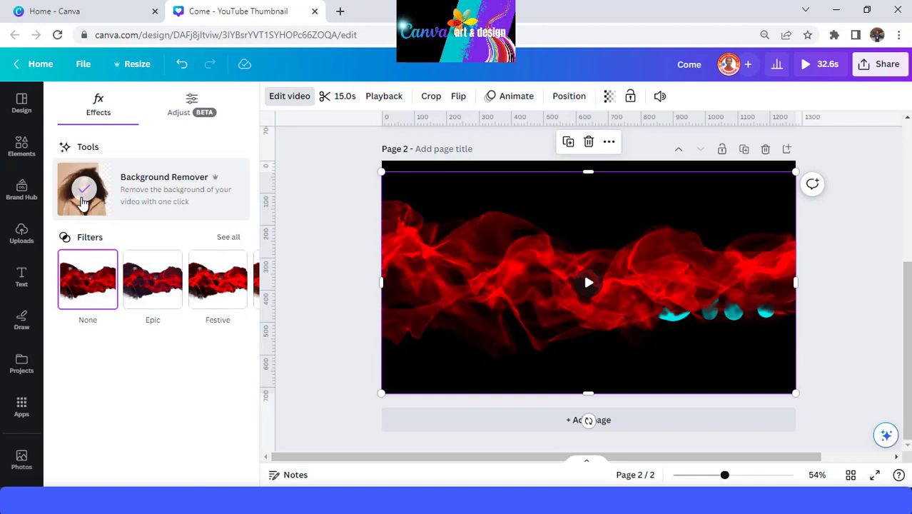
pyautogui.rightClick(674, 228)
pyautogui.moveTo(713, 328)
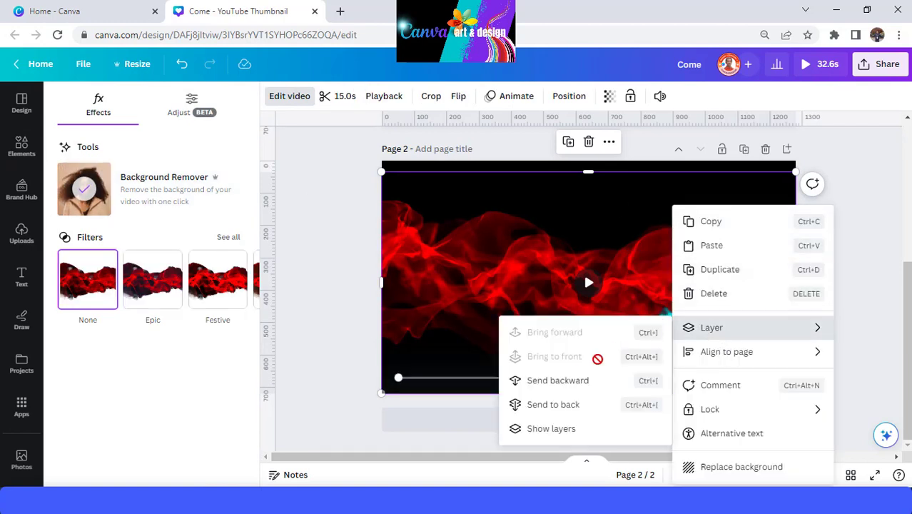
pyautogui.click(580, 380)
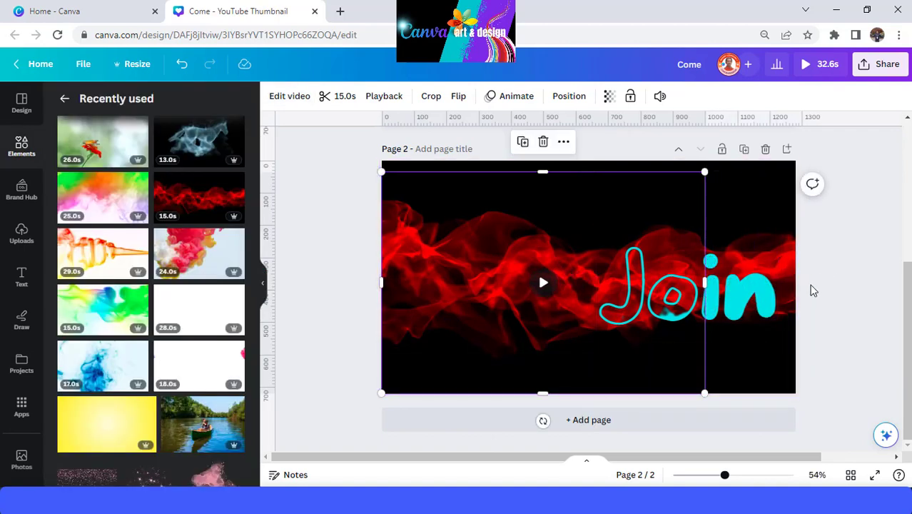
# - Color both the solid and the hollow "Join" texts white from the document colors
pyautogui.click(775, 303)
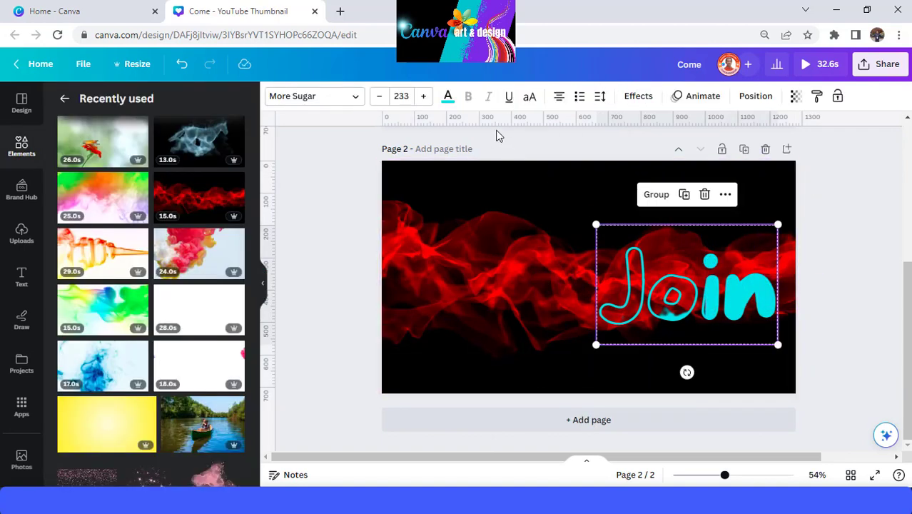
pyautogui.click(448, 99)
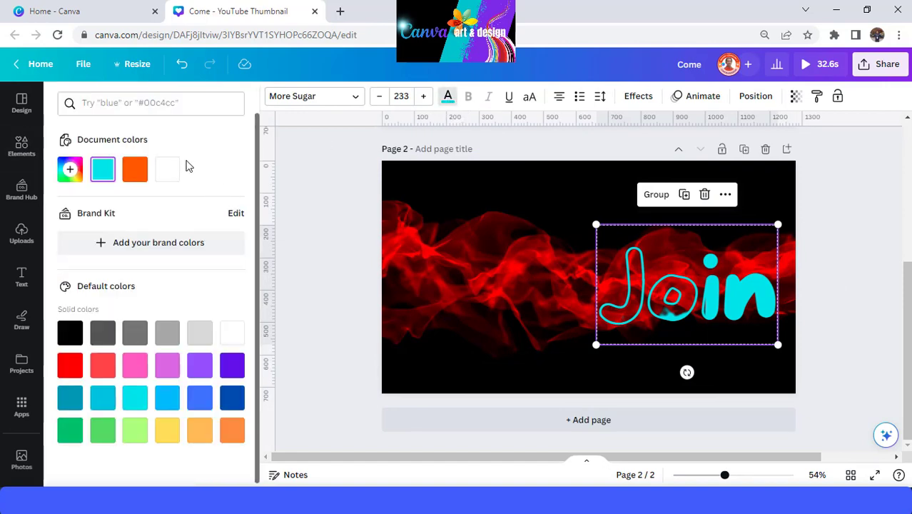
pyautogui.click(169, 172)
# - Extend the cropped right side of the duplicated red smoke video to the page's right edge
pyautogui.click(524, 275)
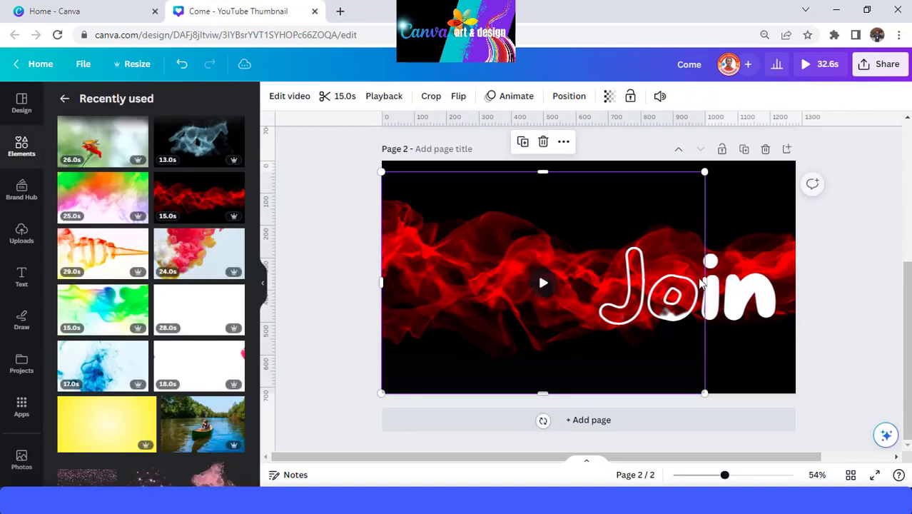
pyautogui.moveTo(705, 282); pyautogui.dragTo(796, 283)
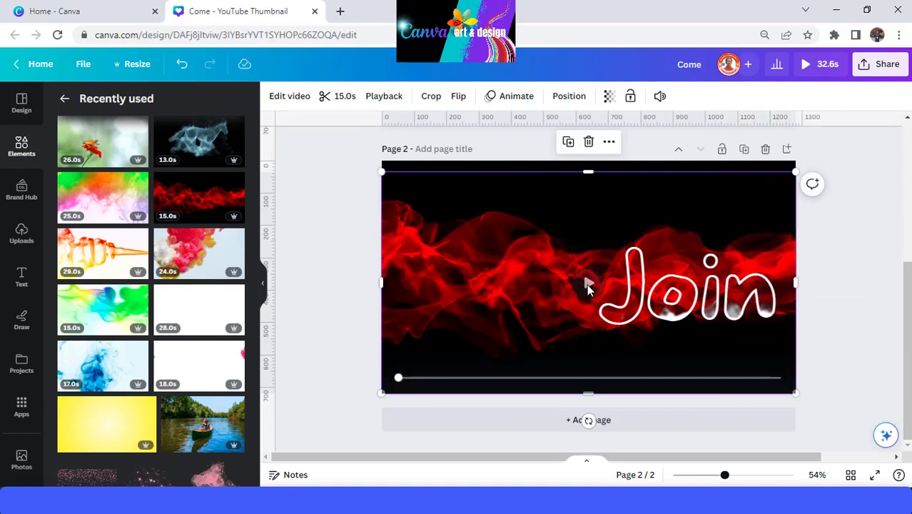
# - Enlarge both "Join" texts to size 256, place them lower against the page's right edge, and keep the smoke copy extended to that edge
pyautogui.click(587, 284)
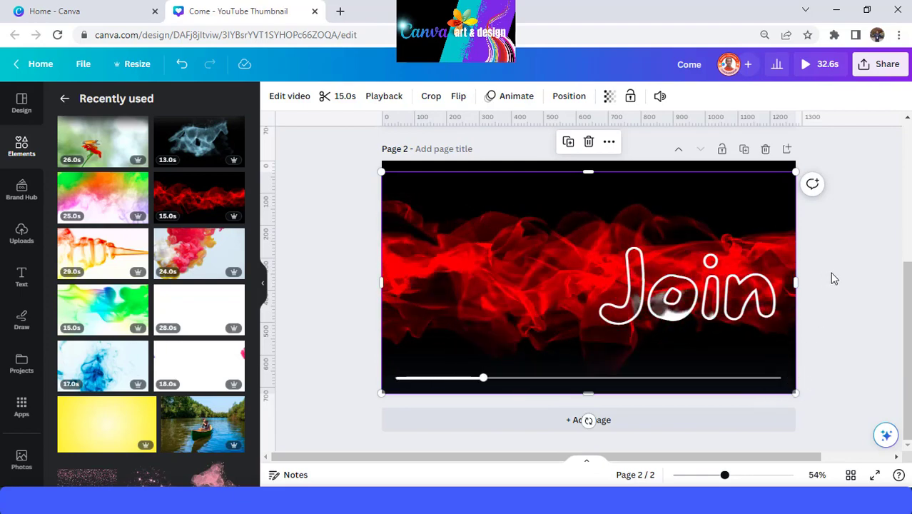
pyautogui.moveTo(795, 282); pyautogui.dragTo(791, 360)
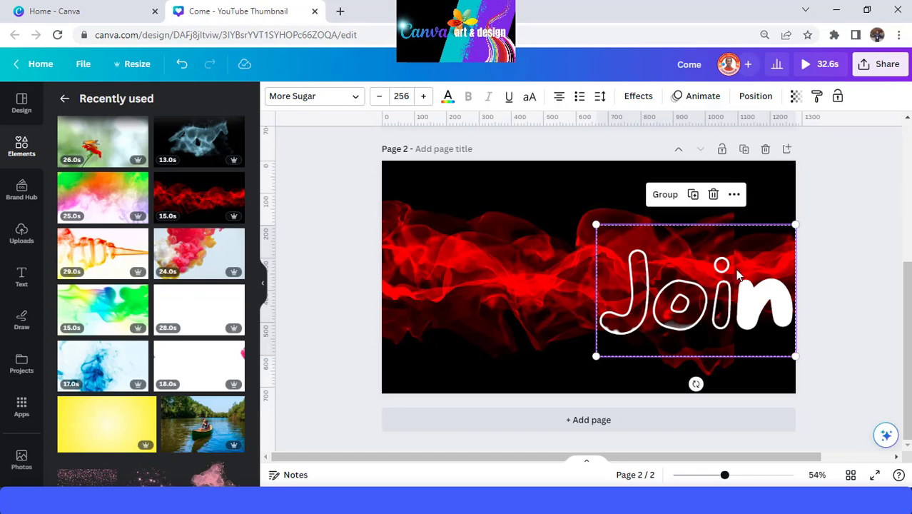
pyautogui.moveTo(769, 303); pyautogui.dragTo(769, 313)
pyautogui.click(702, 178)
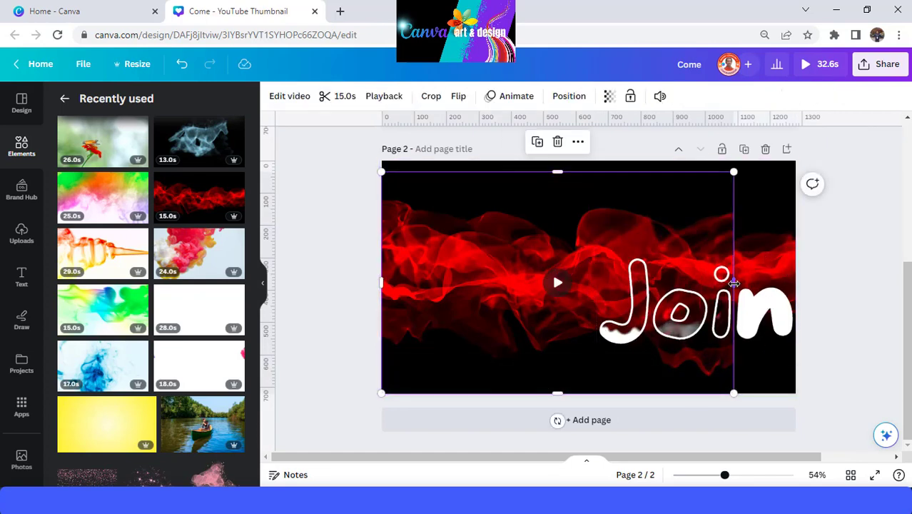
pyautogui.moveTo(734, 283); pyautogui.dragTo(795, 285)
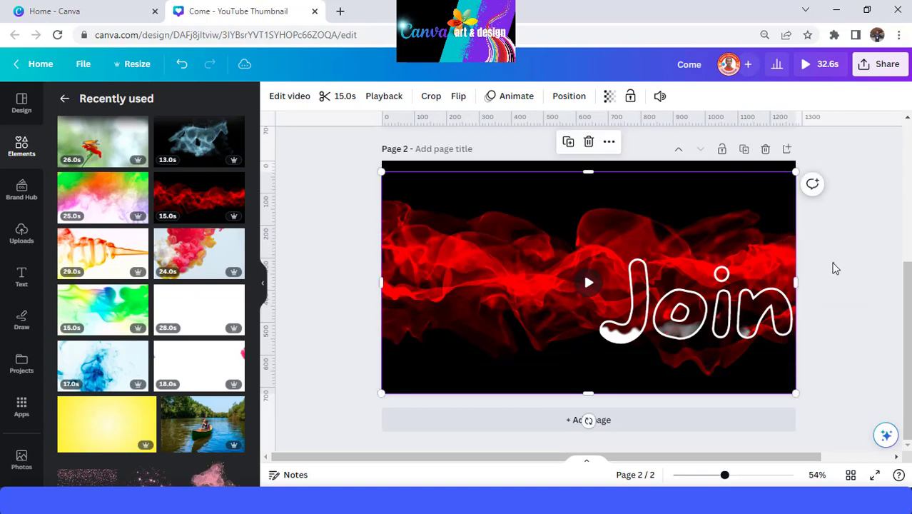
pyautogui.click(828, 267)
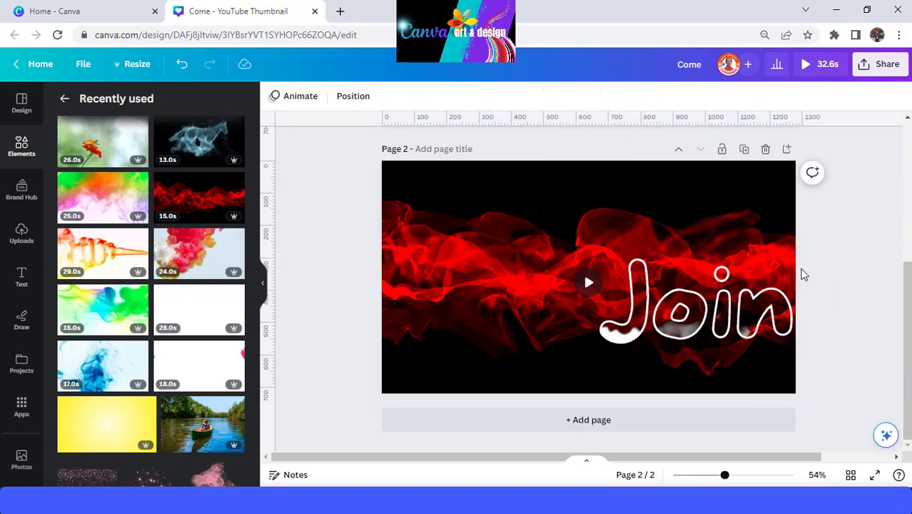
# - Duplicate page 2 and delete both red smoke videos from the new page 3
pyautogui.click(746, 151)
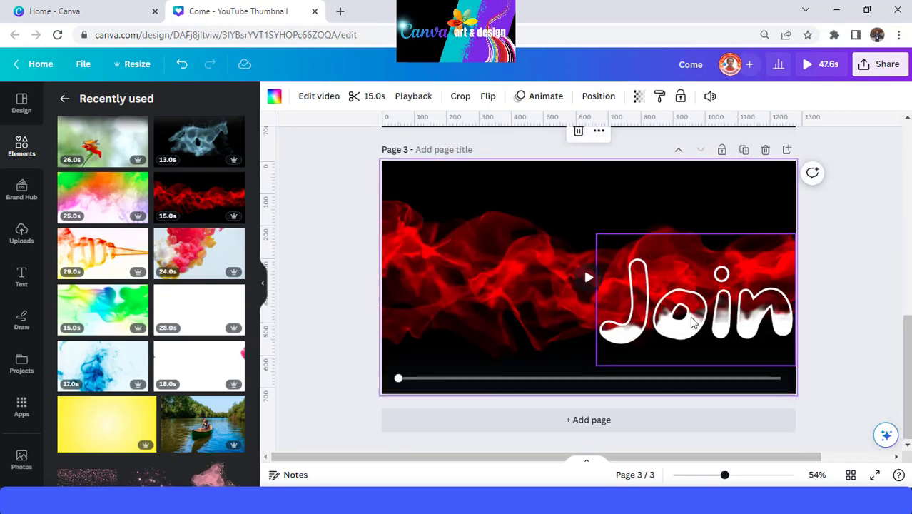
pyautogui.press('Delete')
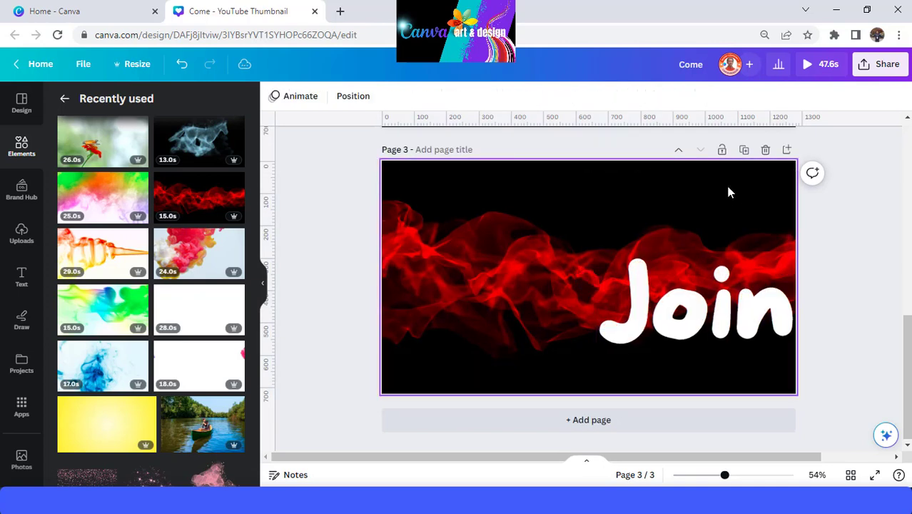
# - Color both the solid and the hollow "Join" texts on page 3 yellow from the default solid colors
pyautogui.moveTo(824, 278); pyautogui.dragTo(531, 372)
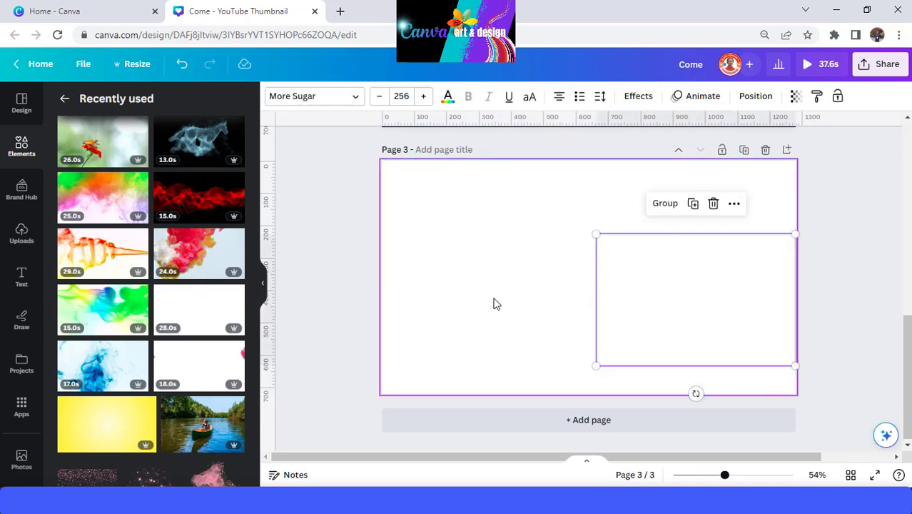
pyautogui.click(446, 103)
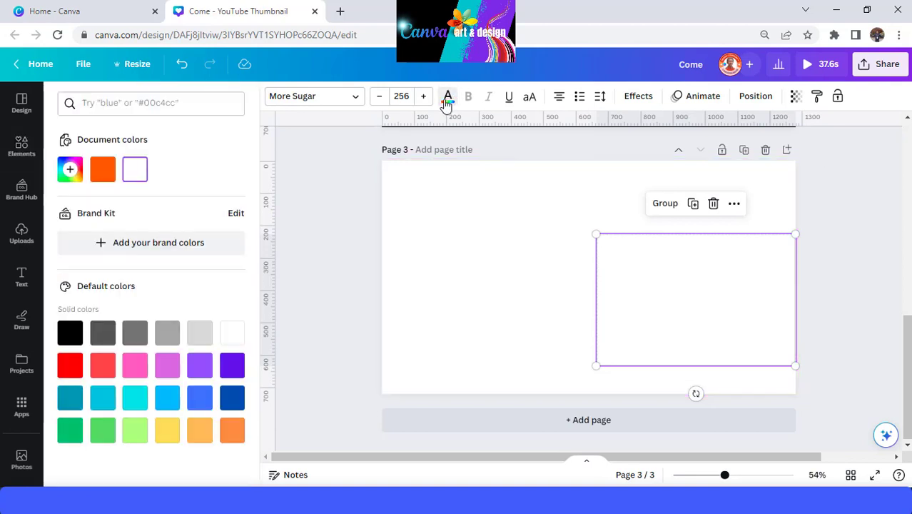
pyautogui.click(167, 430)
pyautogui.click(848, 296)
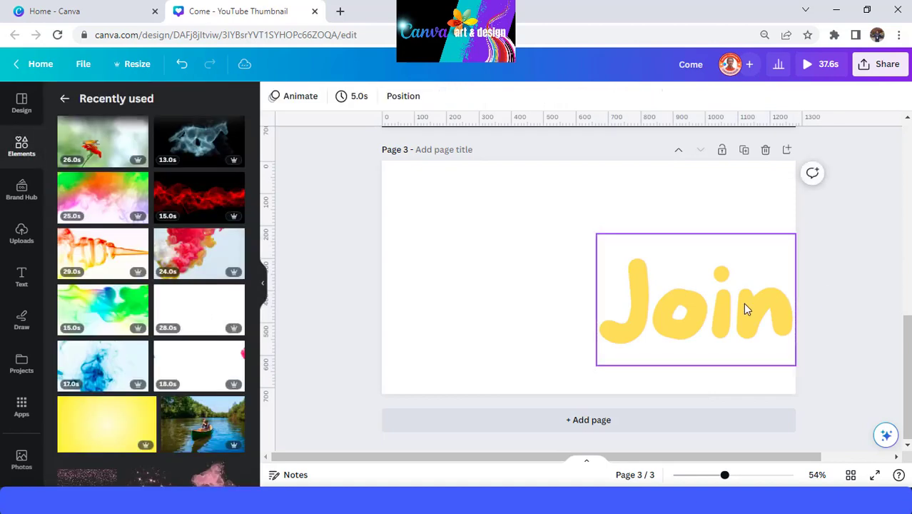
# - Replace the hollow "Join" text with "Learn" and widen its text box so the word fits on one line
pyautogui.click(743, 303)
pyautogui.doubleClick(747, 308)
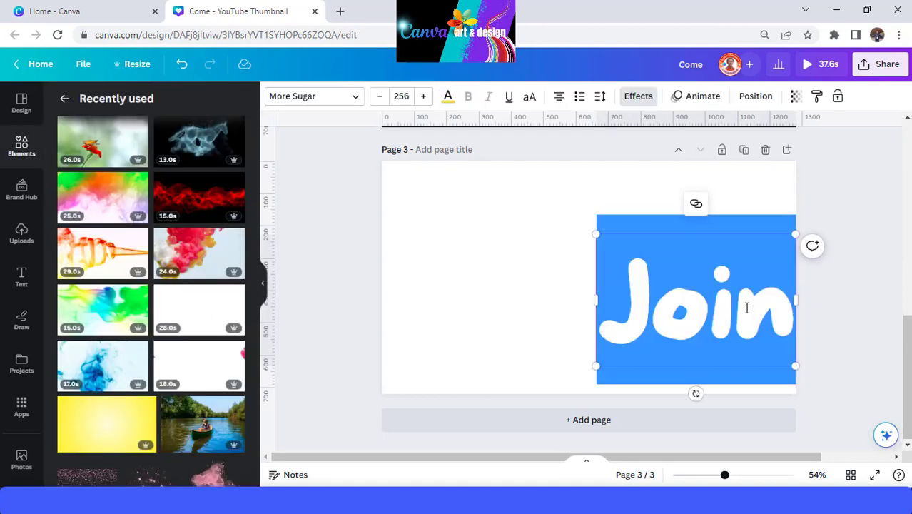
pyautogui.click(748, 307)
pyautogui.press('Return')
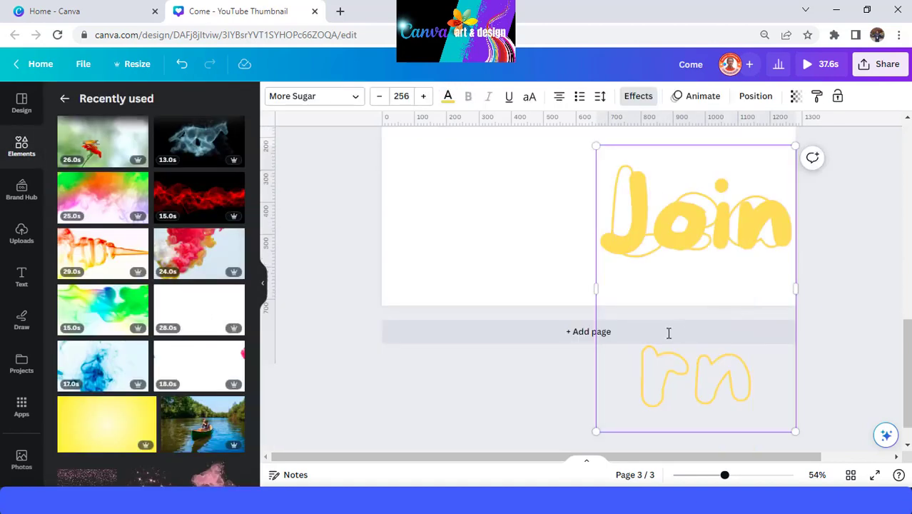
pyautogui.moveTo(595, 289); pyautogui.dragTo(536, 203)
pyautogui.click(844, 305)
# - Replace the solid "Join" text with "Learn" on a single line and place the hollow "Learn" exactly over it
pyautogui.click(733, 316)
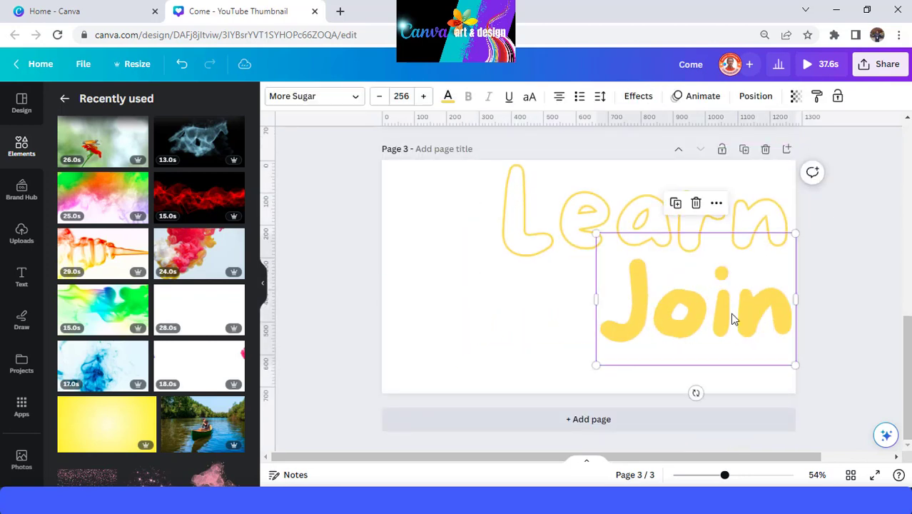
pyautogui.hotkey('ctrl', 'a')
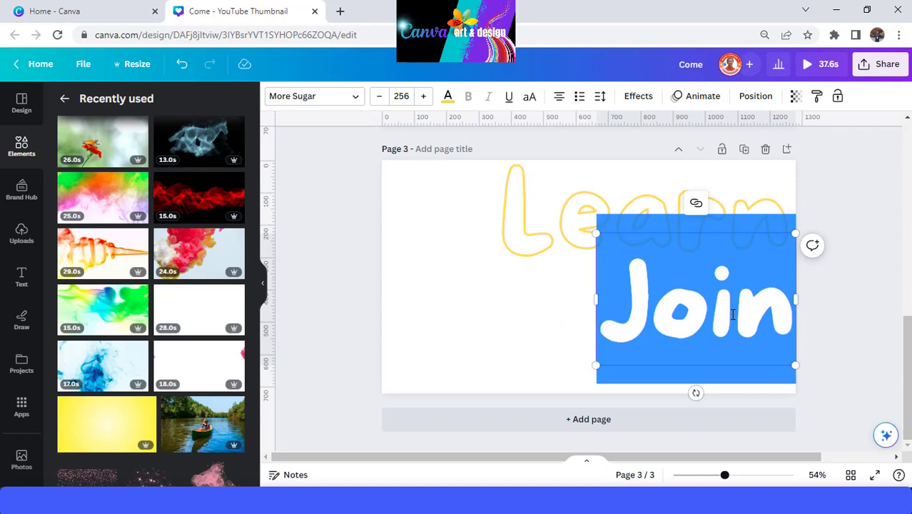
pyautogui.write('Learn')
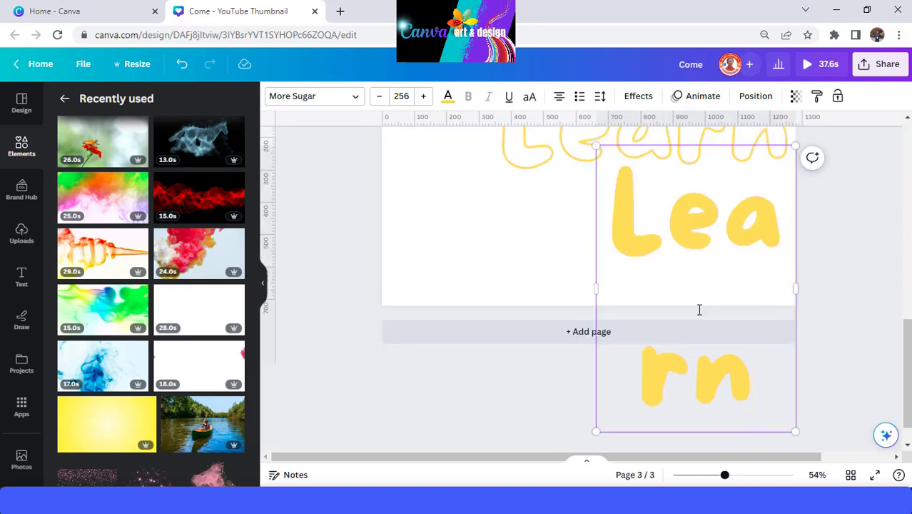
pyautogui.hotkey('ctrl', 'a')
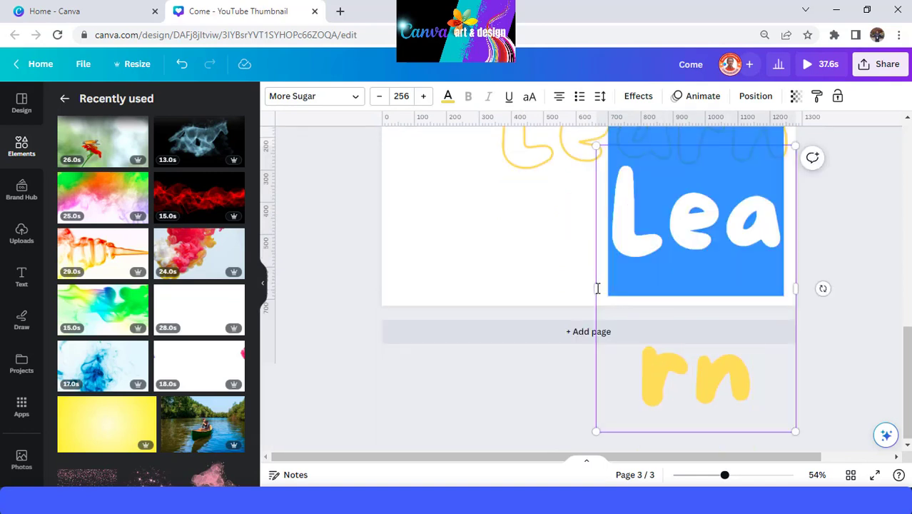
pyautogui.moveTo(595, 287); pyautogui.dragTo(475, 271)
pyautogui.click(768, 224)
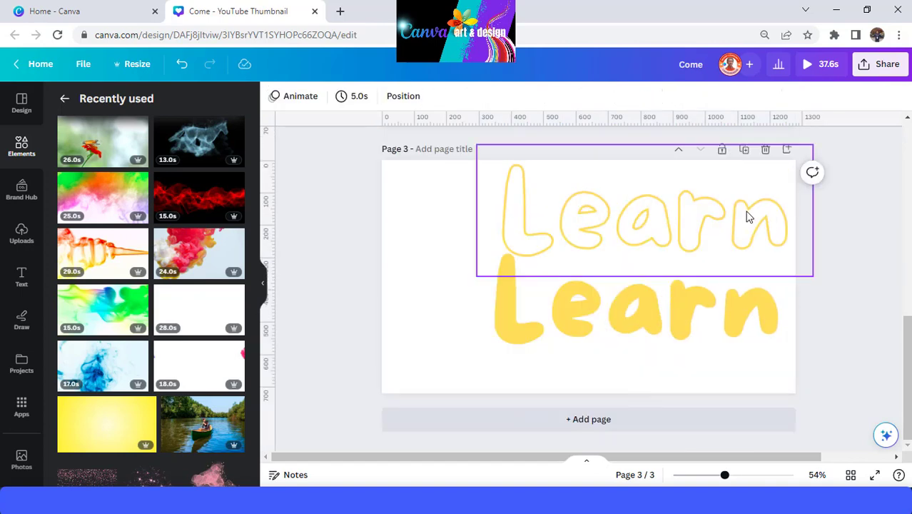
pyautogui.moveTo(747, 214); pyautogui.dragTo(736, 300)
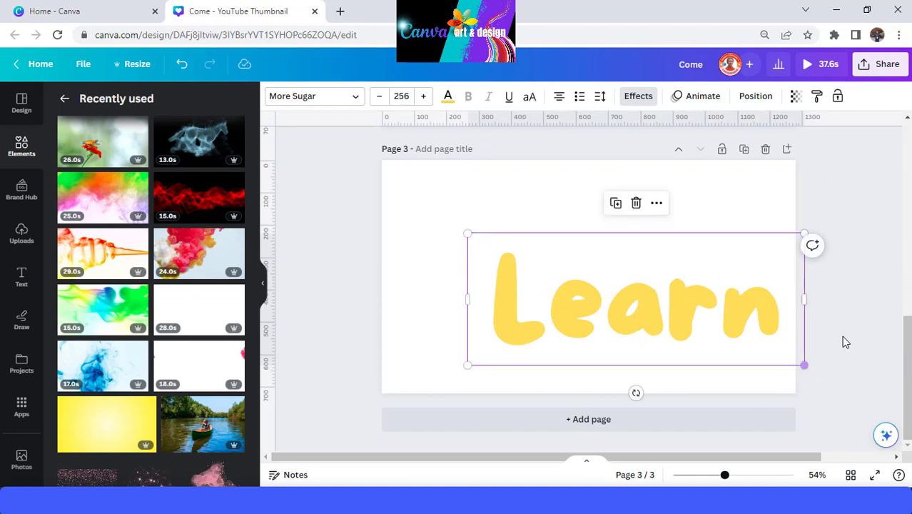
# - Scale both "Learn" texts together to size 222 and move them to the lower-left area of page 3
pyautogui.moveTo(851, 307); pyautogui.dragTo(720, 363)
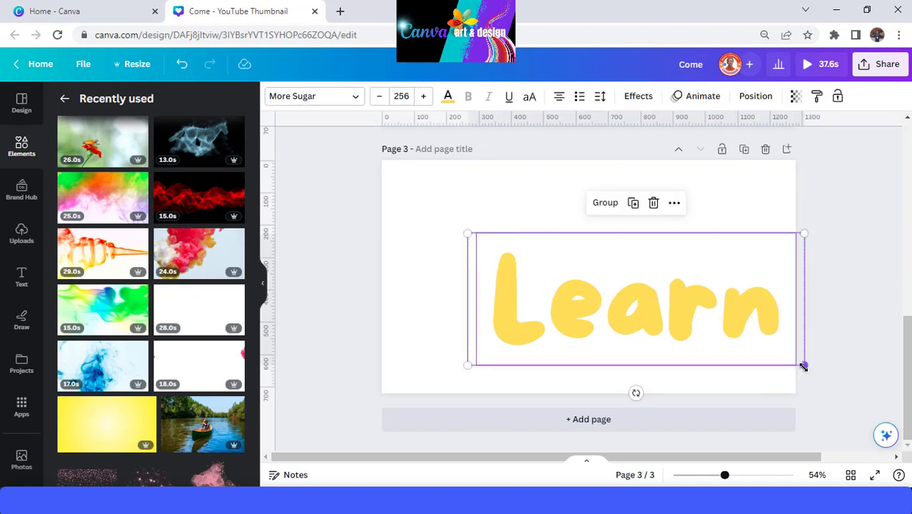
pyautogui.moveTo(804, 366); pyautogui.dragTo(761, 348)
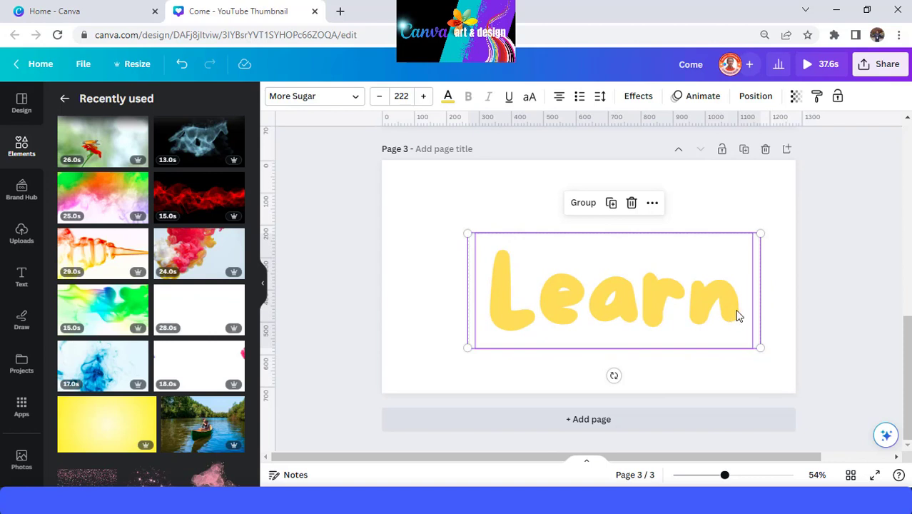
pyautogui.moveTo(739, 311); pyautogui.dragTo(636, 345)
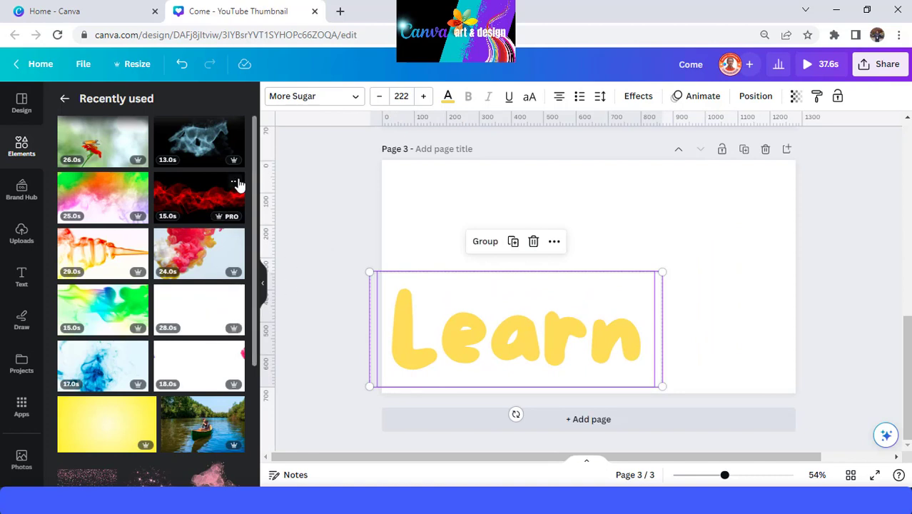
pyautogui.click(236, 182)
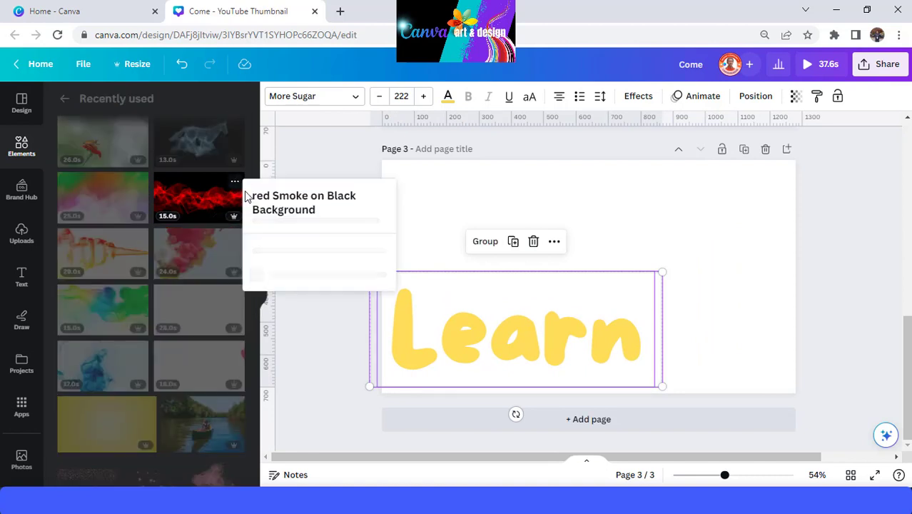
pyautogui.click(321, 155)
pyautogui.click(320, 157)
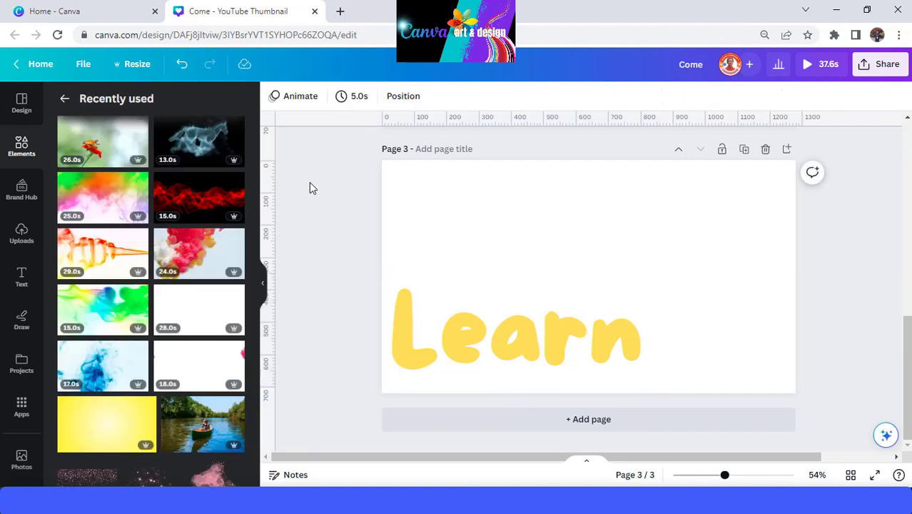
# - Add the 15.0s multicolored green and blue smoke video behind the "Learn" texts and enlarge it to fill page 3
pyautogui.click(111, 315)
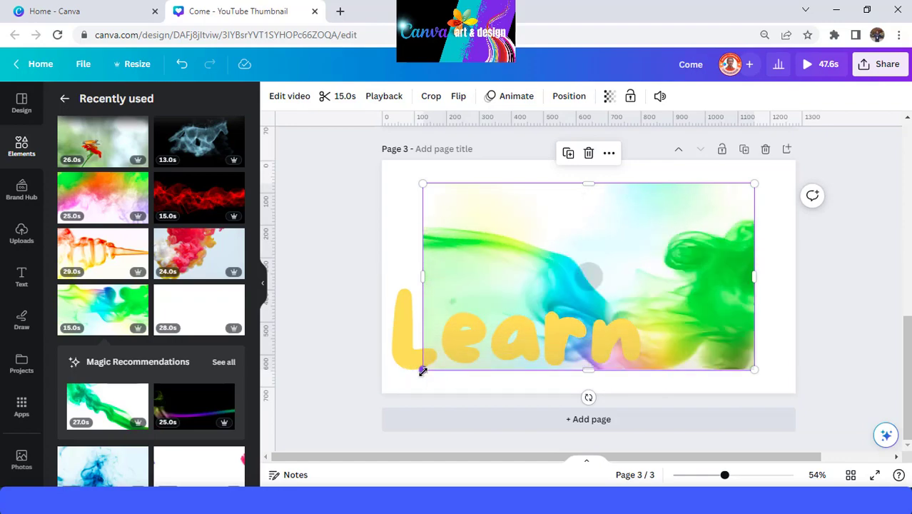
pyautogui.moveTo(422, 370); pyautogui.dragTo(382, 395)
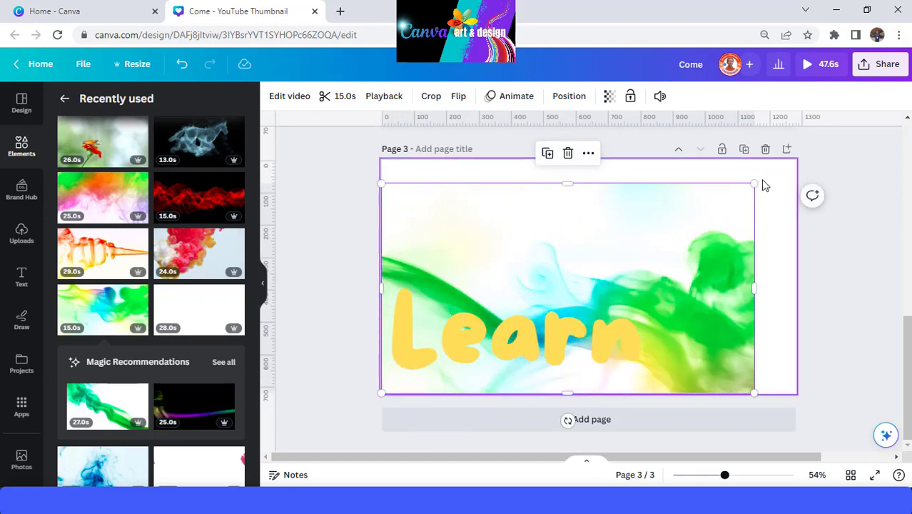
pyautogui.moveTo(753, 183); pyautogui.dragTo(793, 159)
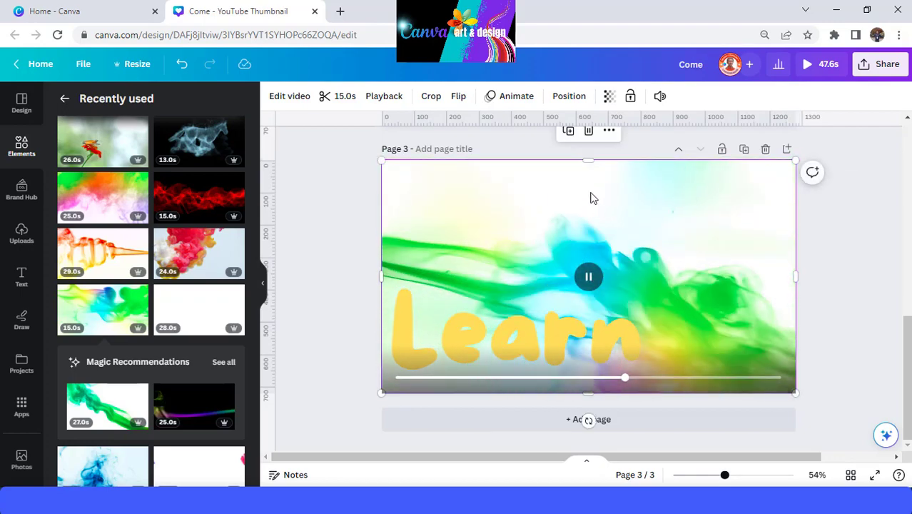
# - Duplicate the multicolored smoke video, align the copy with the page, and remove the copy's background
pyautogui.click(568, 132)
pyautogui.moveTo(544, 218)
pyautogui.mouseDown()
pyautogui.moveTo(552, 202)
pyautogui.moveTo(545, 211)
pyautogui.mouseUp()
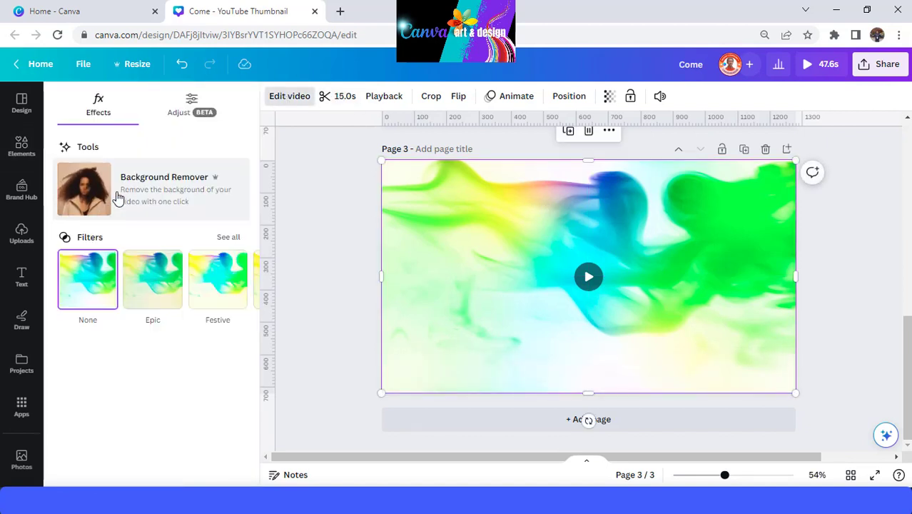
pyautogui.click(118, 198)
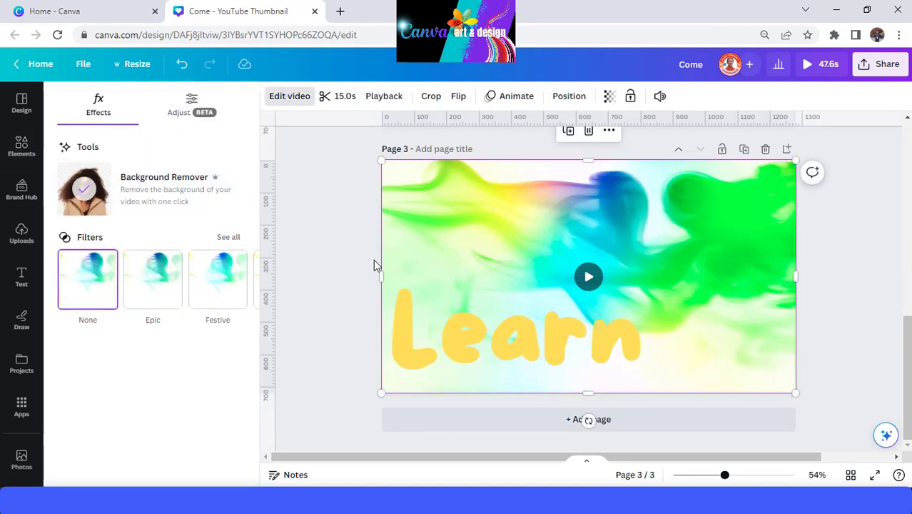
# - Send the background-removed smoke copy one layer backward and play the video to preview the reveal effect
pyautogui.rightClick(717, 199)
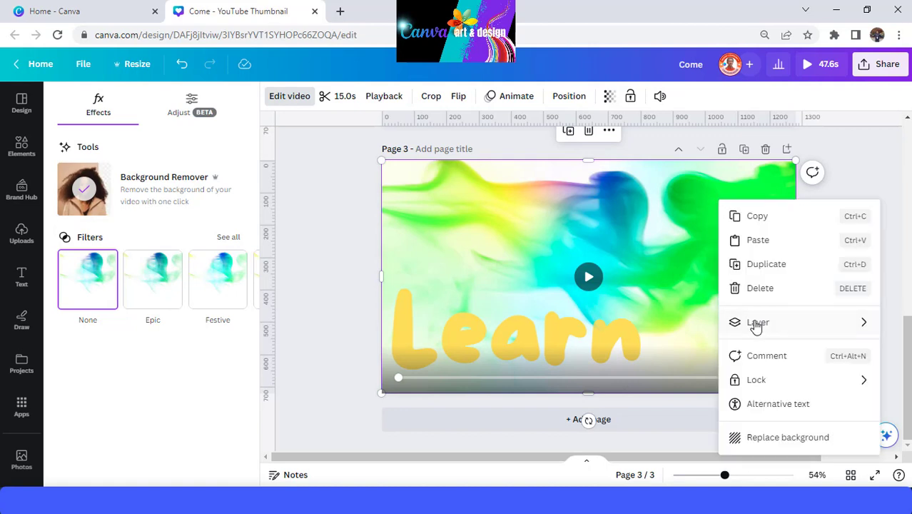
pyautogui.moveTo(755, 324)
pyautogui.click(610, 383)
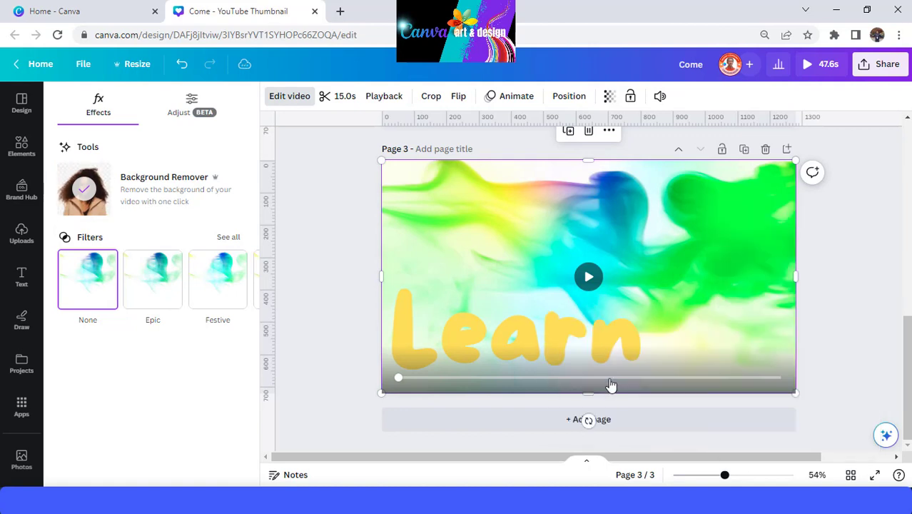
pyautogui.click(586, 279)
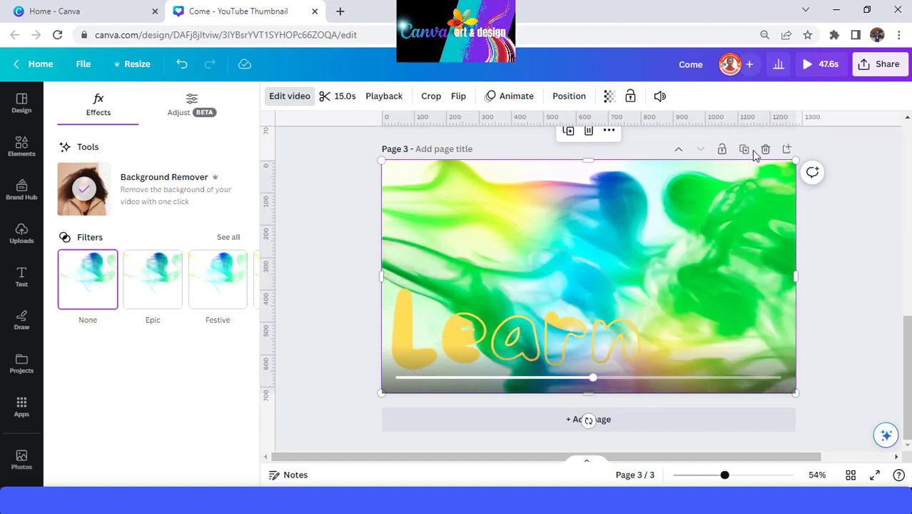
# - Duplicate page 3 and delete both multicolored smoke videos from the new page 4
pyautogui.click(744, 150)
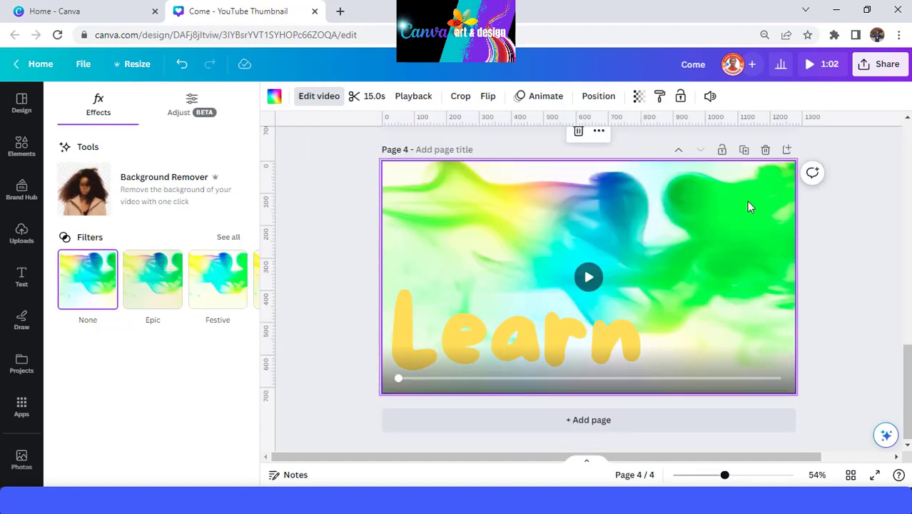
pyautogui.press('Delete')
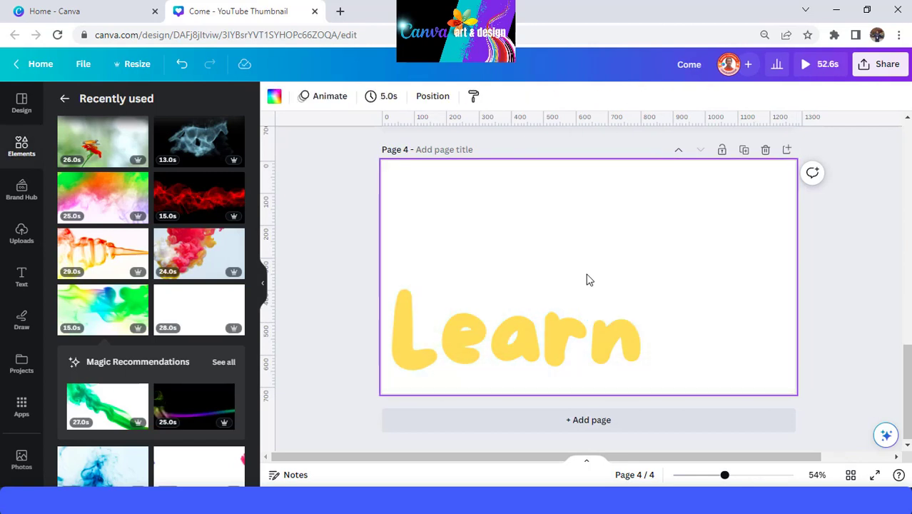
# - Replace the front hollow "Learn" text on page 4 with "Canva" and move it off the solid text
pyautogui.click(418, 340)
pyautogui.click(419, 335)
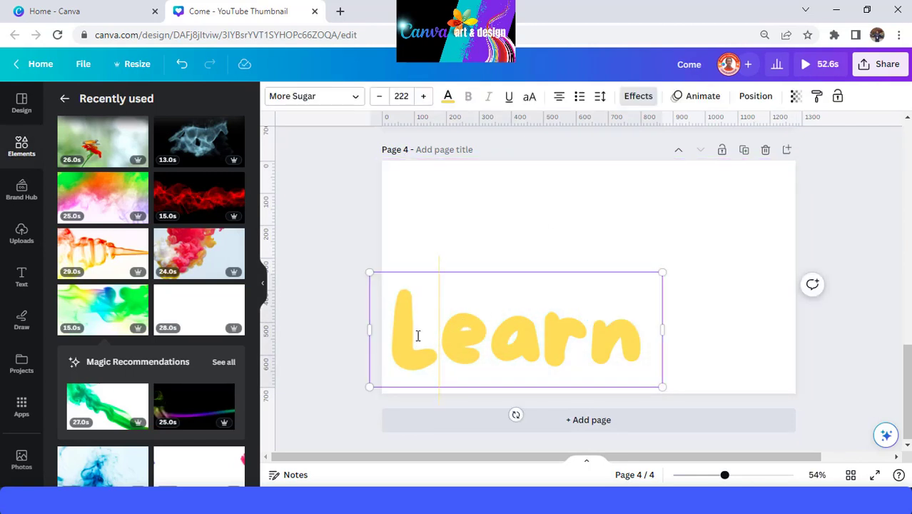
pyautogui.doubleClick(419, 335)
pyautogui.click(419, 335)
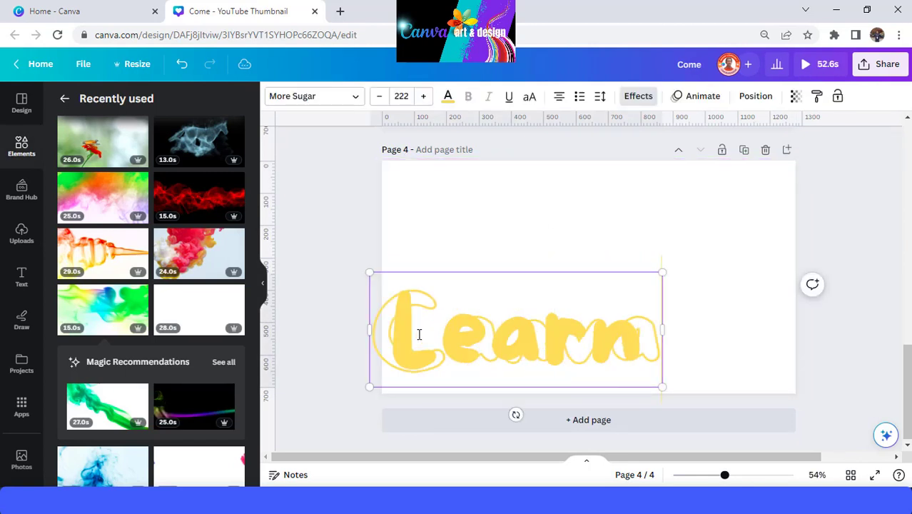
pyautogui.click(707, 242)
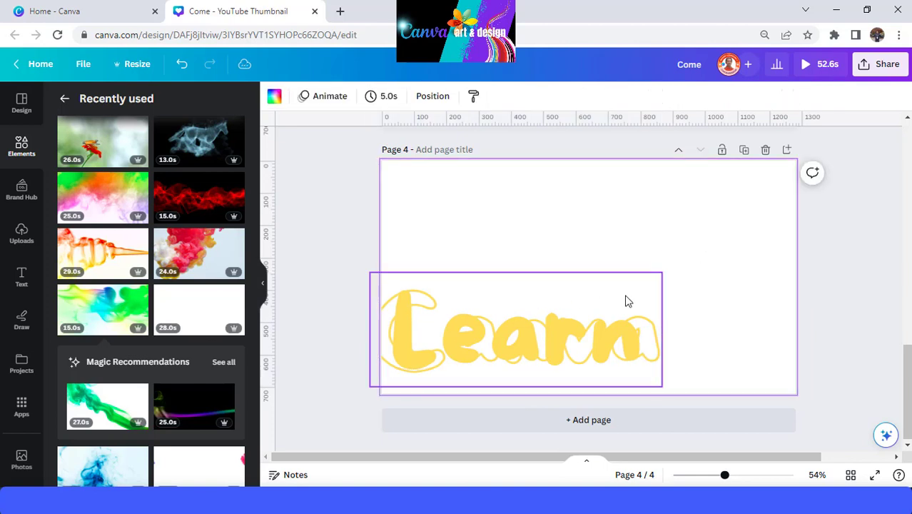
pyautogui.hotkey('ctrl', 'z')
# - Replace the solid "Learn" text on page 4 with "Canva" and widen its box to fit on one line
pyautogui.click(420, 362)
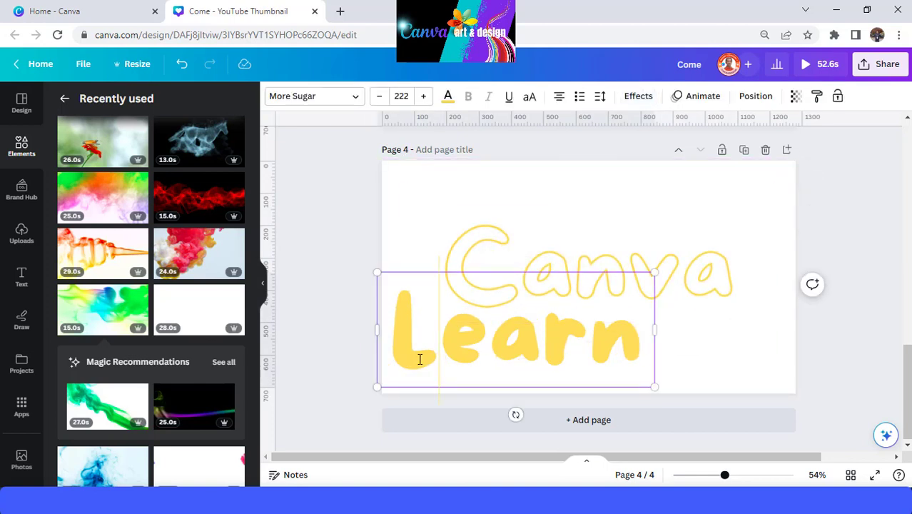
pyautogui.doubleClick(422, 358)
pyautogui.write('Canva')
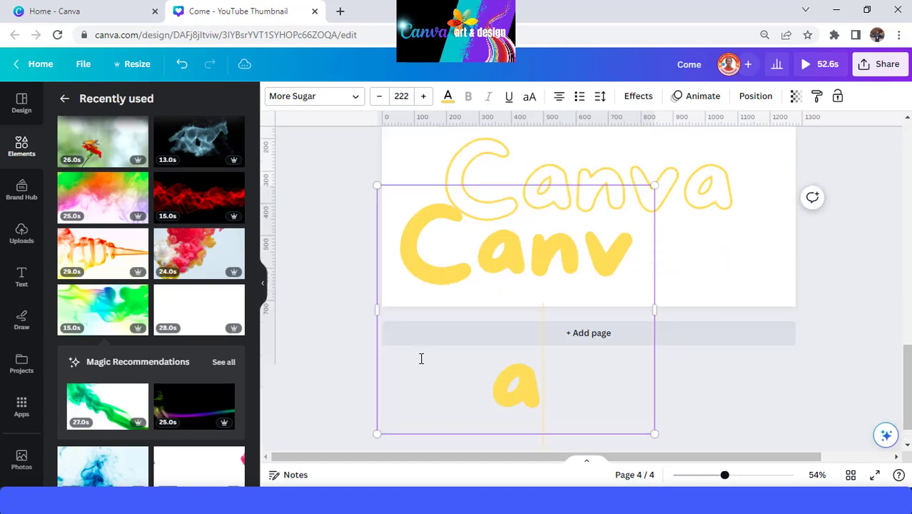
pyautogui.moveTo(656, 312); pyautogui.dragTo(705, 307)
pyautogui.click(829, 264)
# - Align the hollow "Canva" exactly over the solid one and move both texts to the centre of page 4
pyautogui.moveTo(647, 246); pyautogui.dragTo(583, 316)
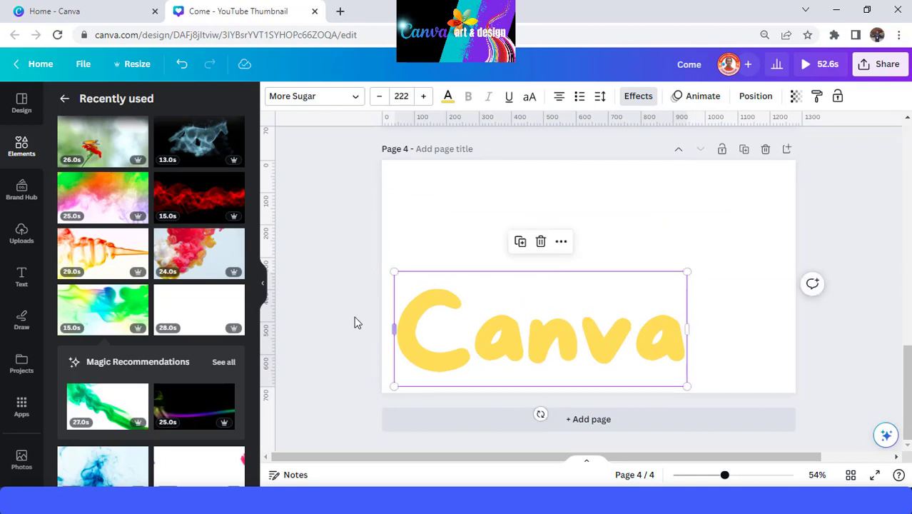
pyautogui.moveTo(331, 320); pyautogui.dragTo(402, 383)
pyautogui.moveTo(473, 346); pyautogui.dragTo(526, 287)
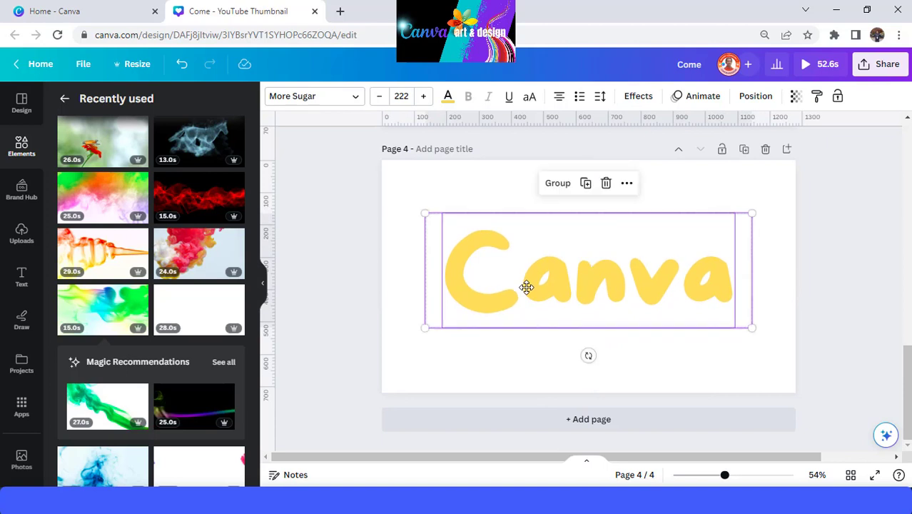
# - Change the colour of both "Canva" texts to magenta #AF087B
pyautogui.click(448, 97)
pyautogui.click(78, 166)
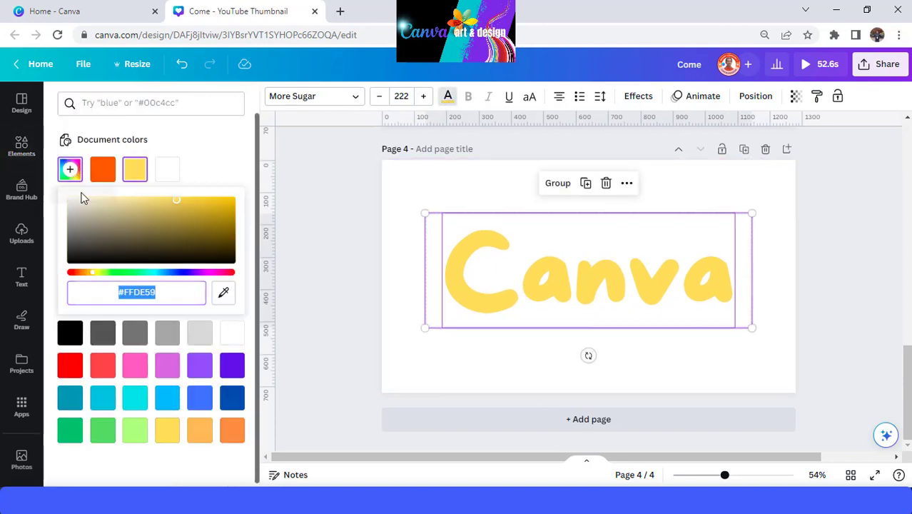
pyautogui.click(215, 273)
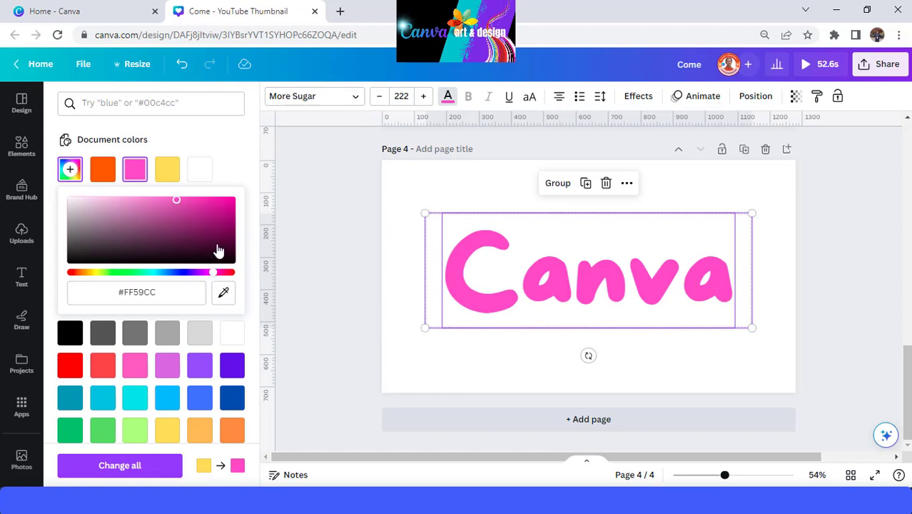
pyautogui.click(228, 219)
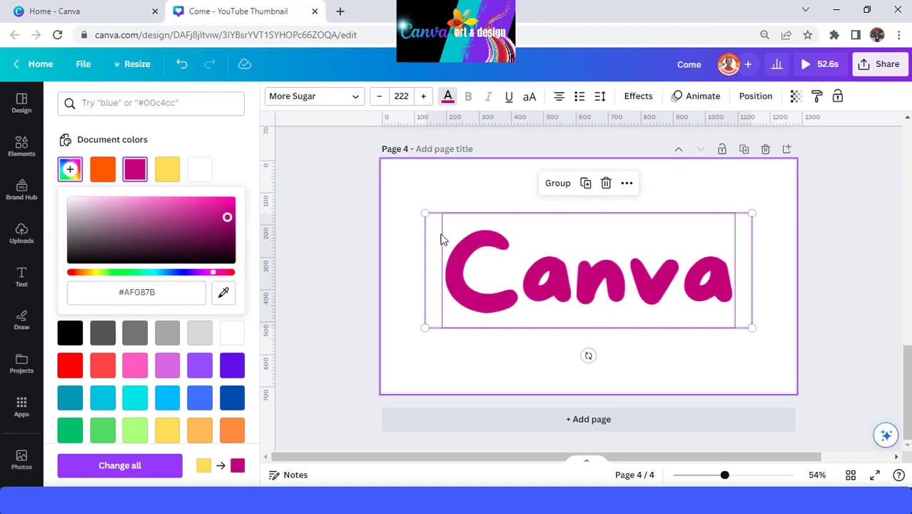
pyautogui.click(357, 214)
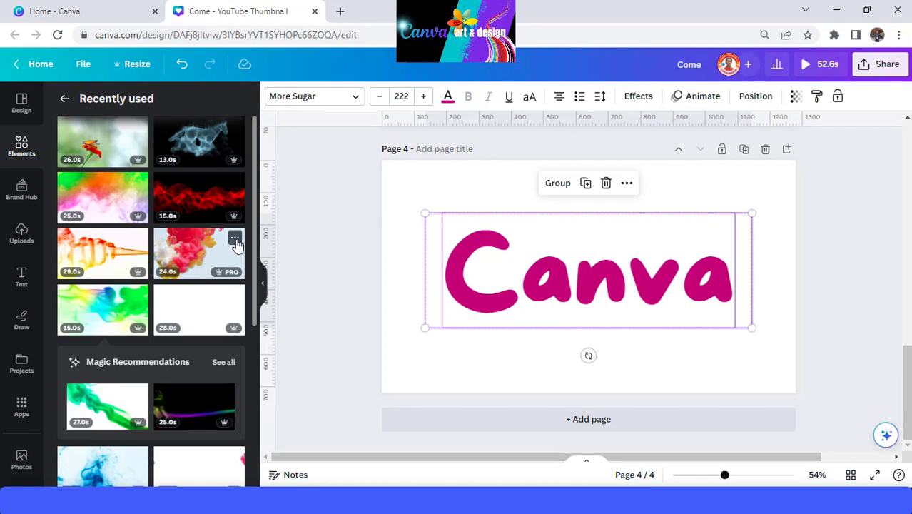
# - Add the 24.0s red, white and yellow smoke explosion video behind the "Canva" texts and enlarge it to fill page 4
pyautogui.click(235, 240)
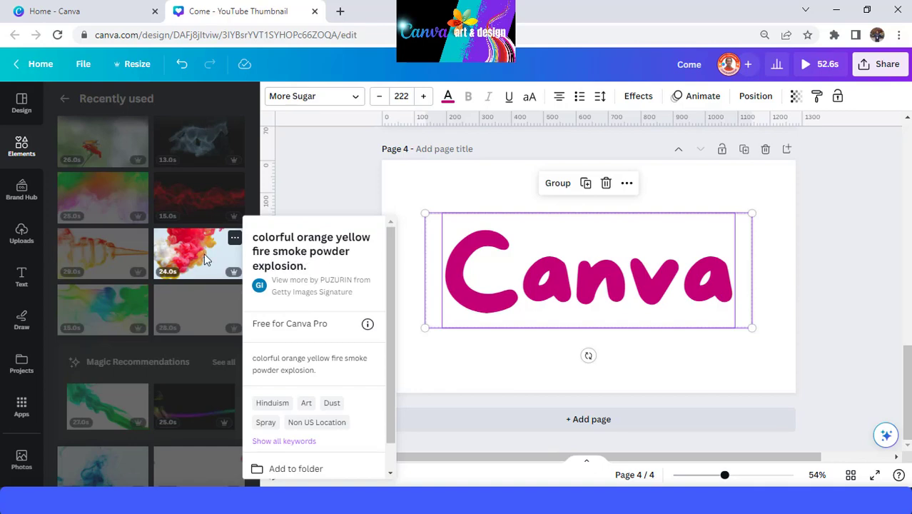
pyautogui.click(202, 258)
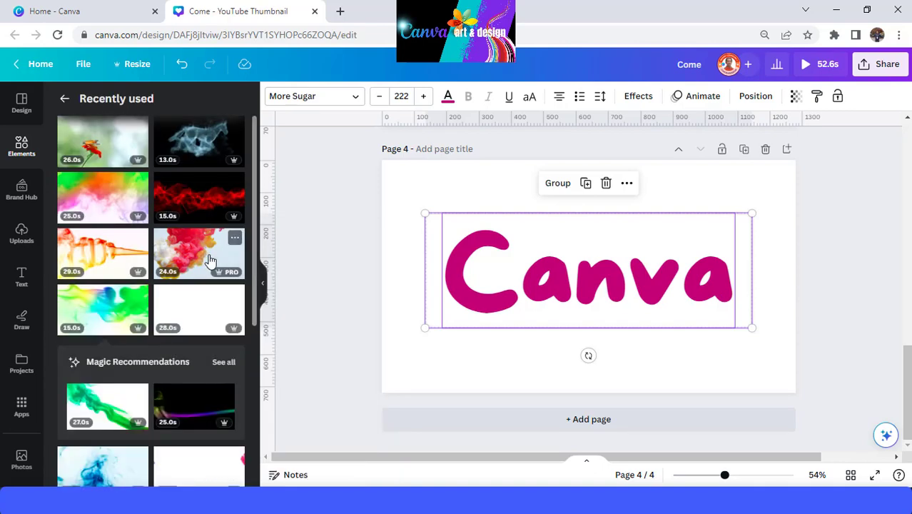
pyautogui.click(209, 262)
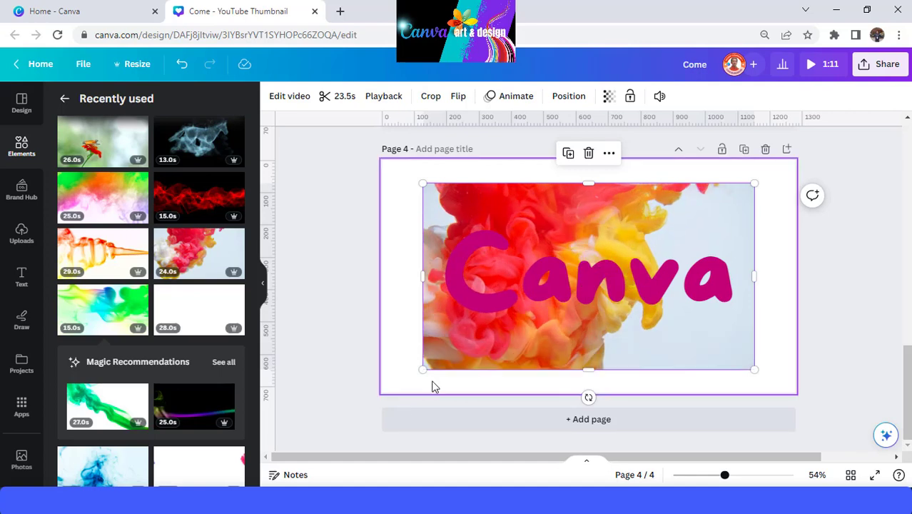
pyautogui.moveTo(423, 370); pyautogui.dragTo(381, 392)
pyautogui.moveTo(754, 185); pyautogui.dragTo(796, 162)
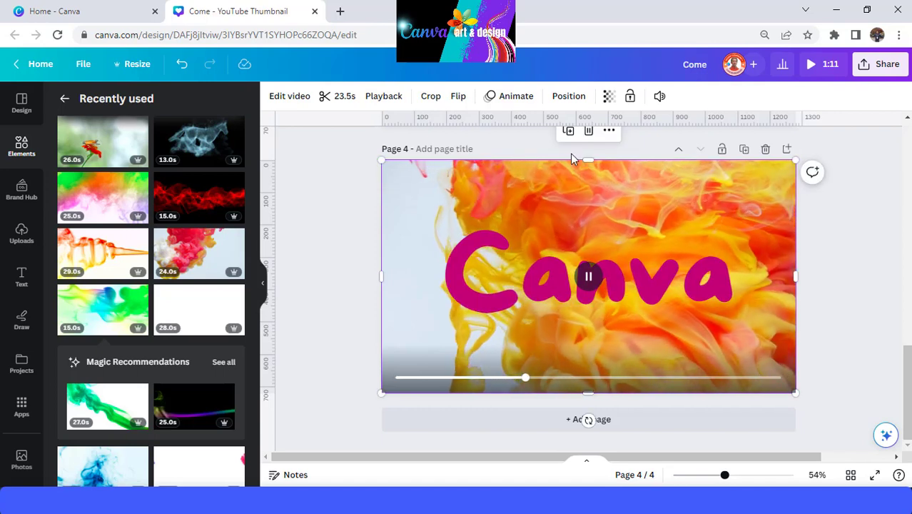
# - Duplicate the smoke explosion video, align the copy with page 4, and remove the copy's background
pyautogui.click(569, 132)
pyautogui.moveTo(604, 192)
pyautogui.mouseDown()
pyautogui.moveTo(617, 190)
pyautogui.moveTo(598, 187)
pyautogui.mouseUp()
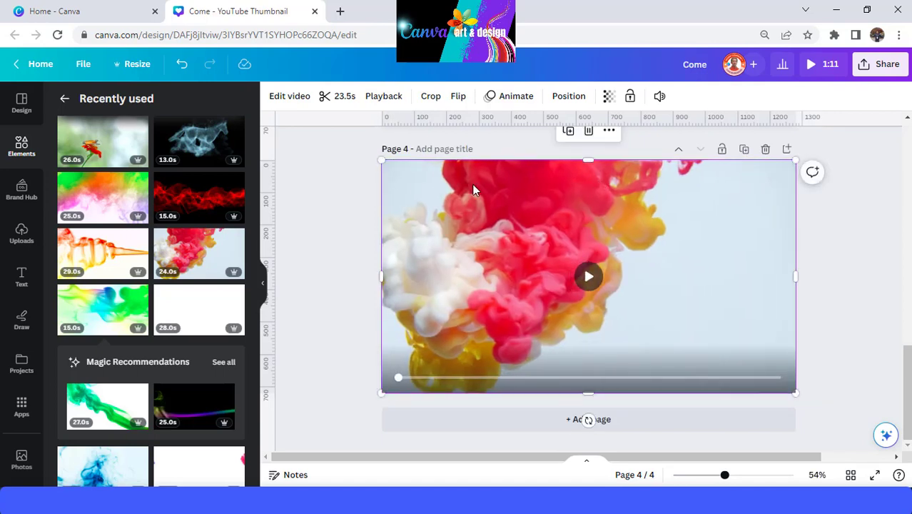
pyautogui.click(290, 97)
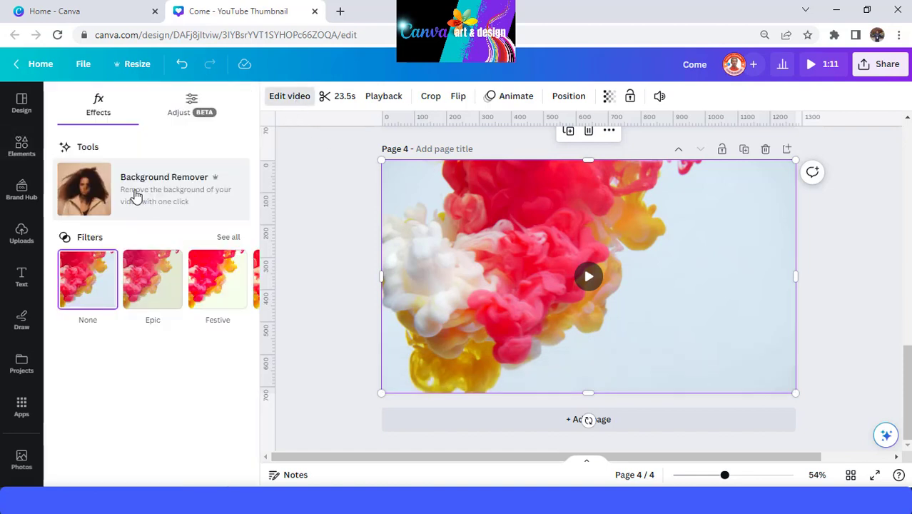
pyautogui.click(135, 194)
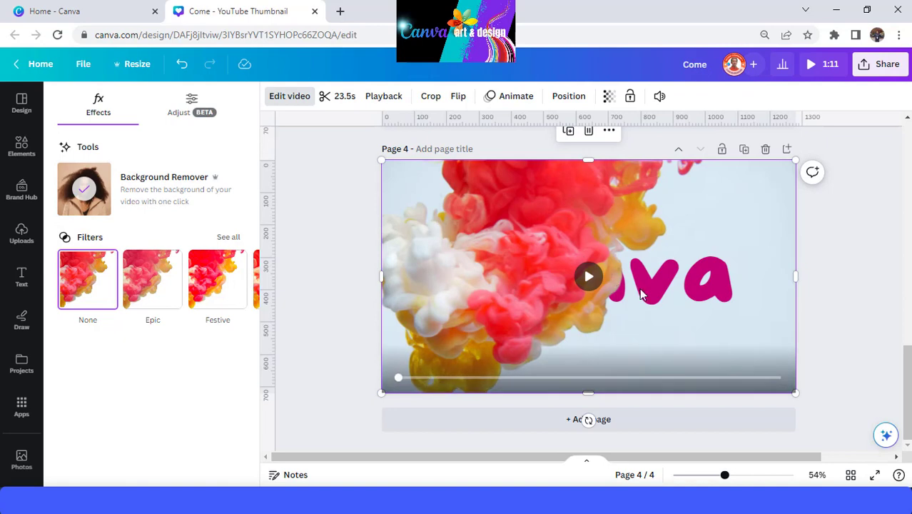
# - Shorten the background-removed smoke copy from its upper edge to a height of 688 and send it one layer backward
pyautogui.rightClick(699, 193)
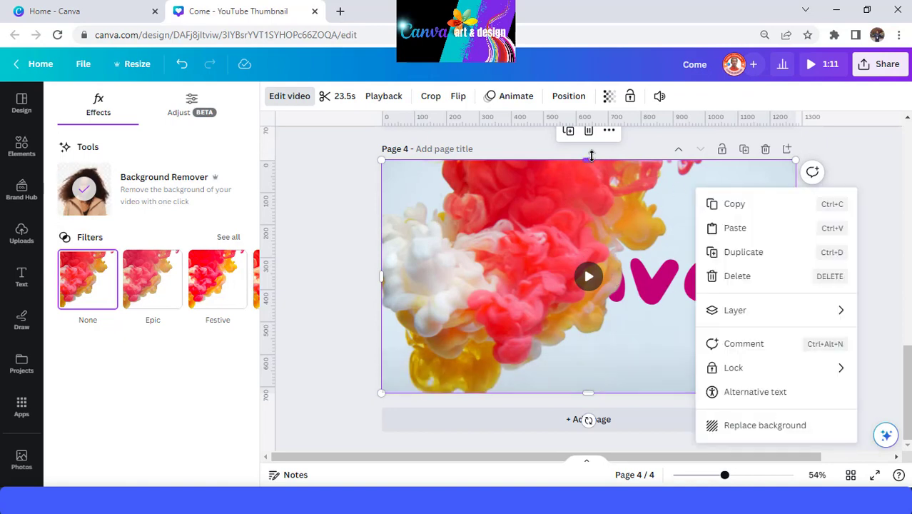
pyautogui.moveTo(589, 160); pyautogui.dragTo(592, 168)
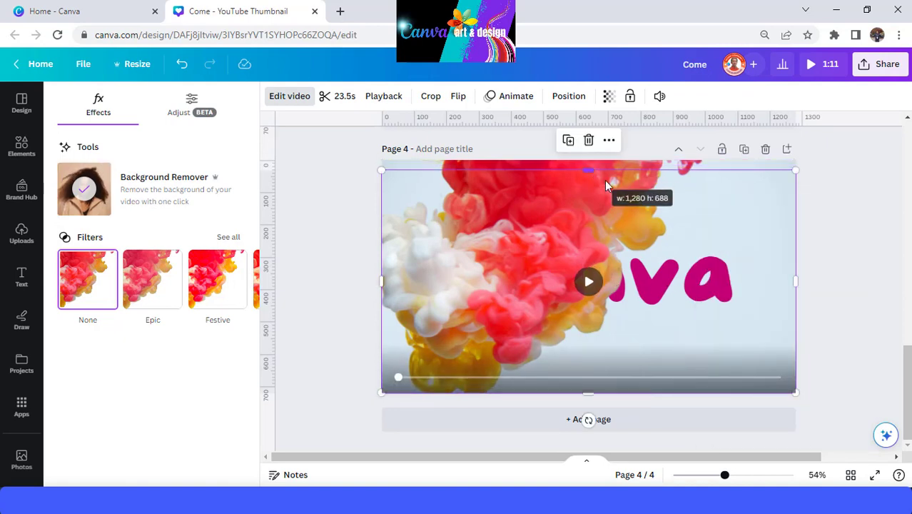
pyautogui.rightClick(690, 201)
pyautogui.moveTo(743, 318)
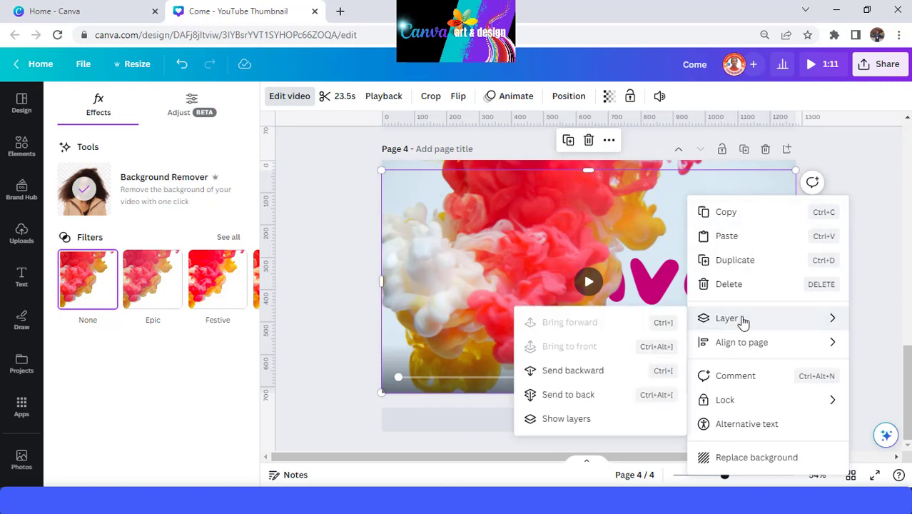
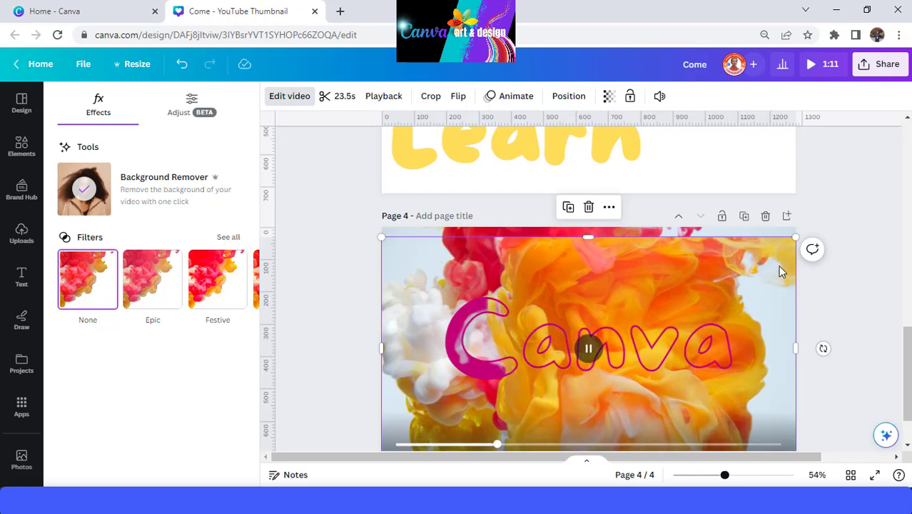
# - Trim the background-removed smoke copy on page 4 to 6.0 seconds
pyautogui.click(343, 97)
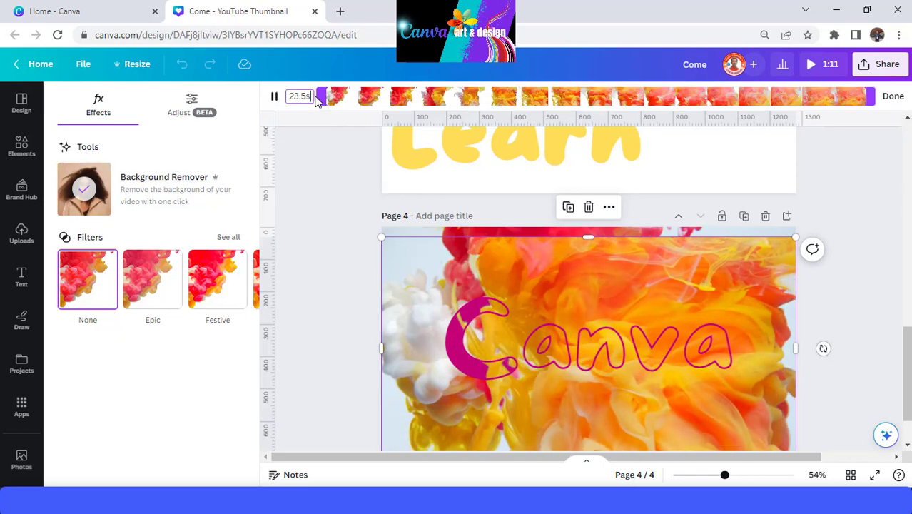
pyautogui.moveTo(312, 96); pyautogui.dragTo(280, 102)
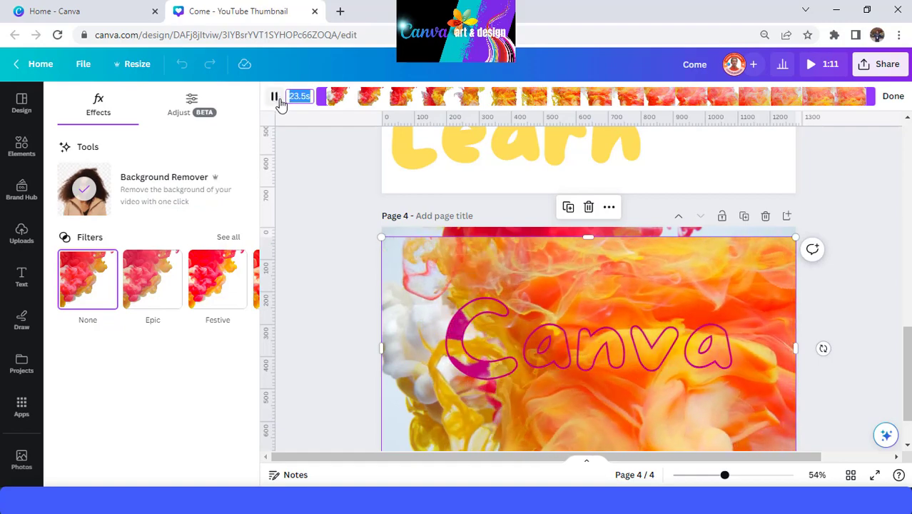
pyautogui.write('6')
pyautogui.press('Return')
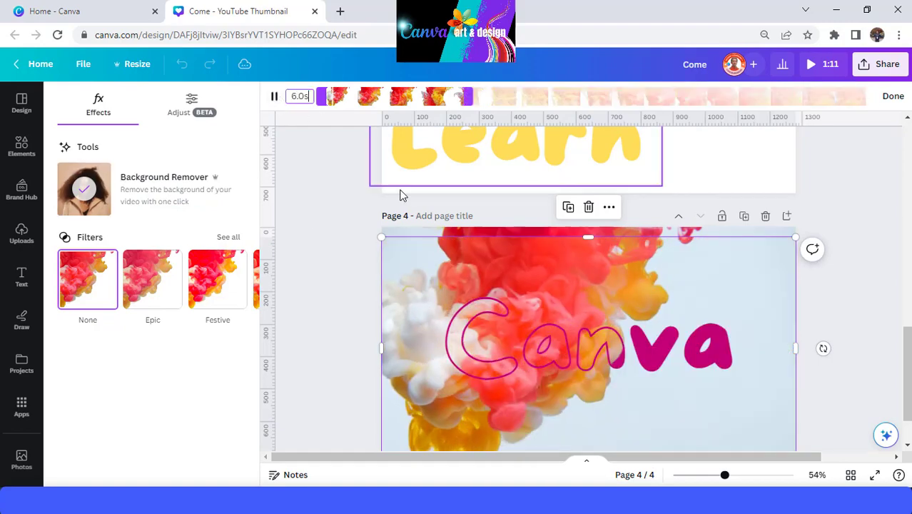
pyautogui.click(325, 207)
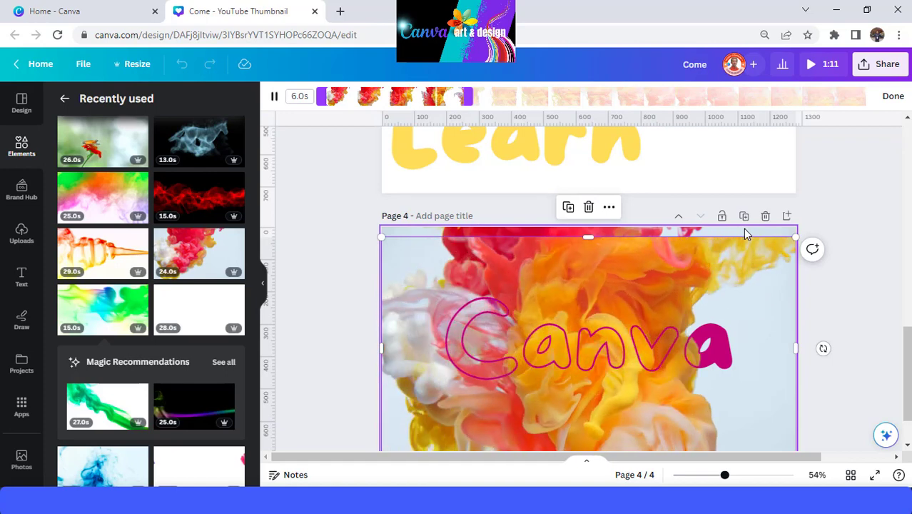
# - Trim the background smoke explosion video on page 4 to 6.0 seconds
pyautogui.click(706, 251)
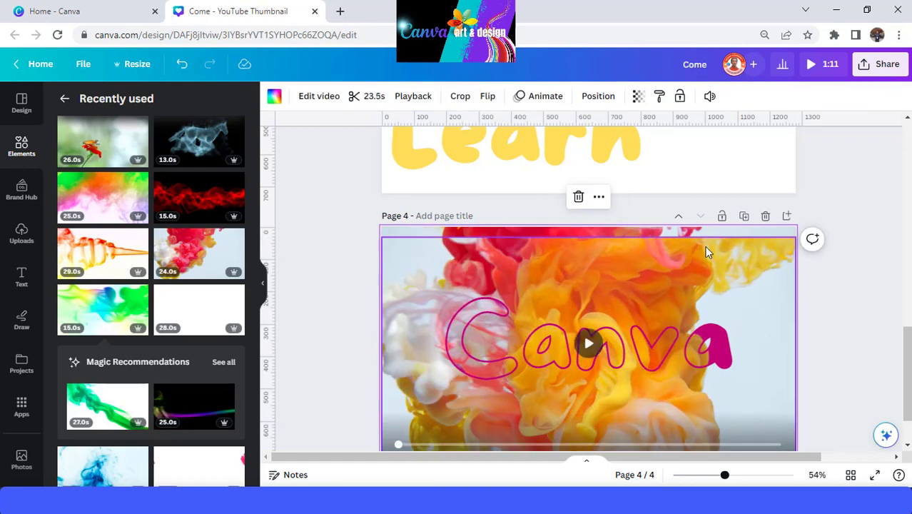
pyautogui.click(379, 101)
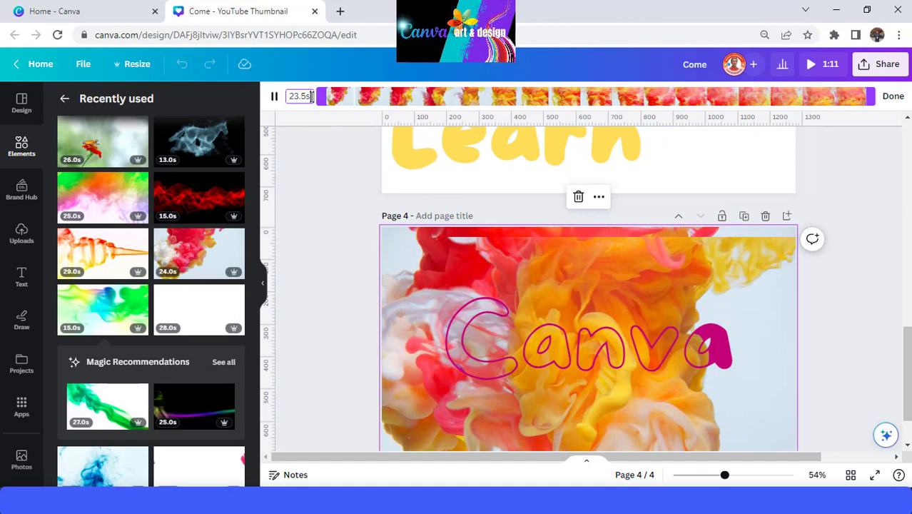
pyautogui.write('6')
pyautogui.press('Return')
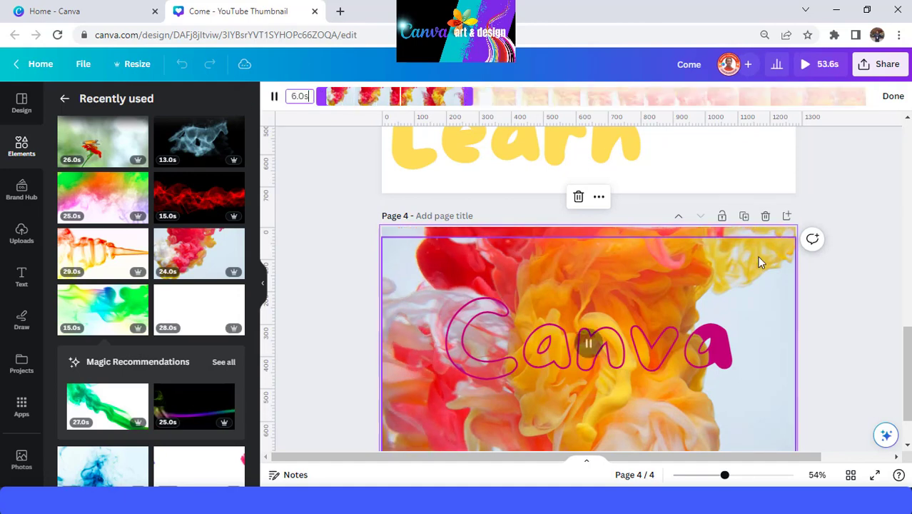
# - Trim the multicolored background smoke video on page 3 to 6.0 seconds
pyautogui.scroll(1, 769, 266)
pyautogui.click(720, 205)
pyautogui.scroll(2, 717, 210)
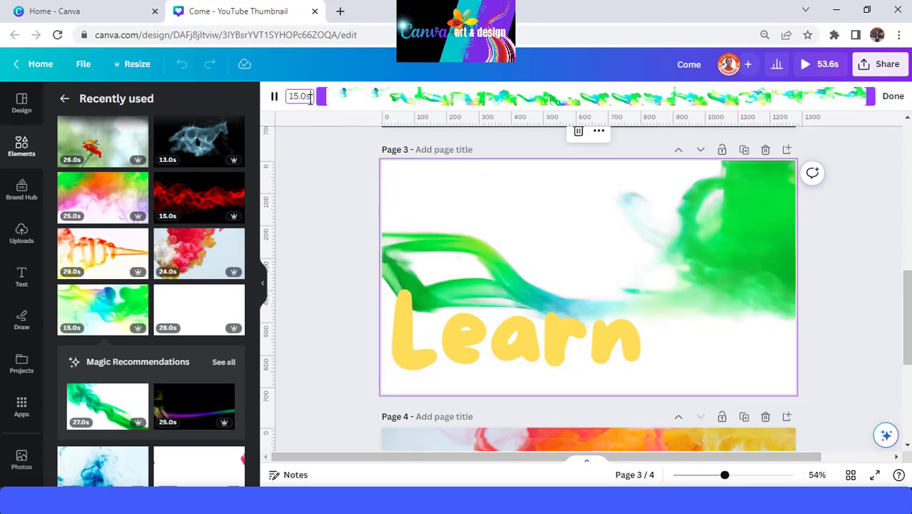
pyautogui.click(312, 96)
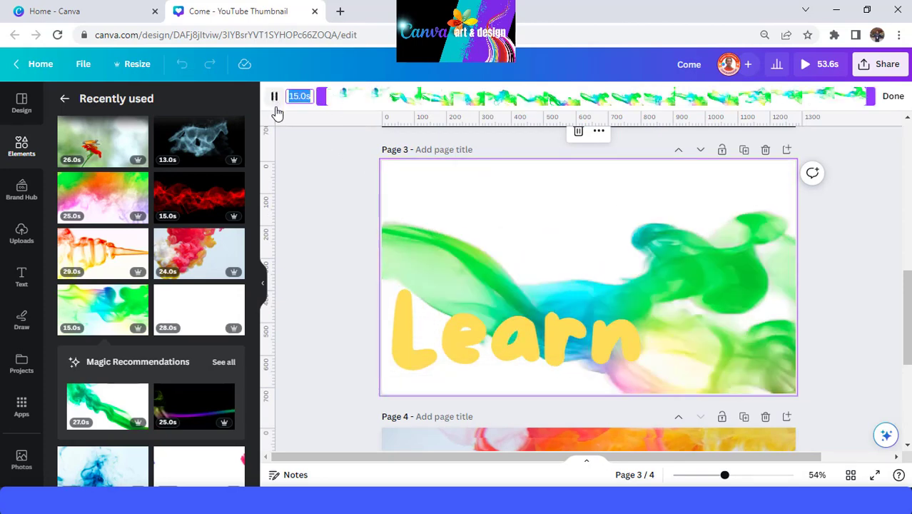
pyautogui.write('6')
pyautogui.press('Return')
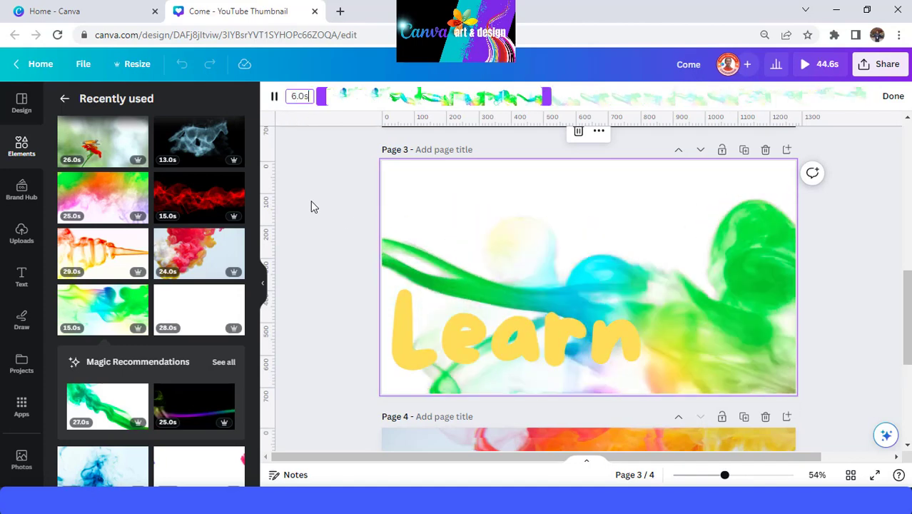
pyautogui.click(488, 169)
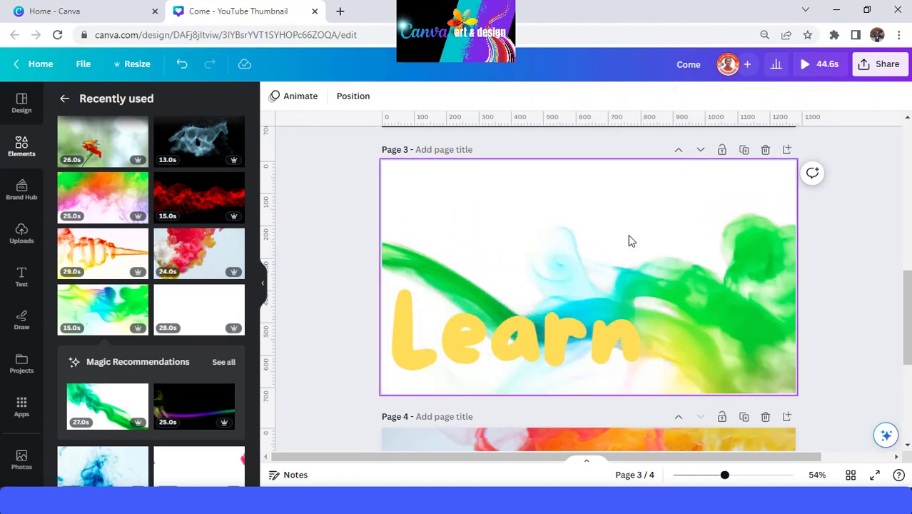
# - Detach the multicolored smoke video from the background of page 3, align it to the page's upper-left corner and enlarge it to fill the page
pyautogui.click(633, 189)
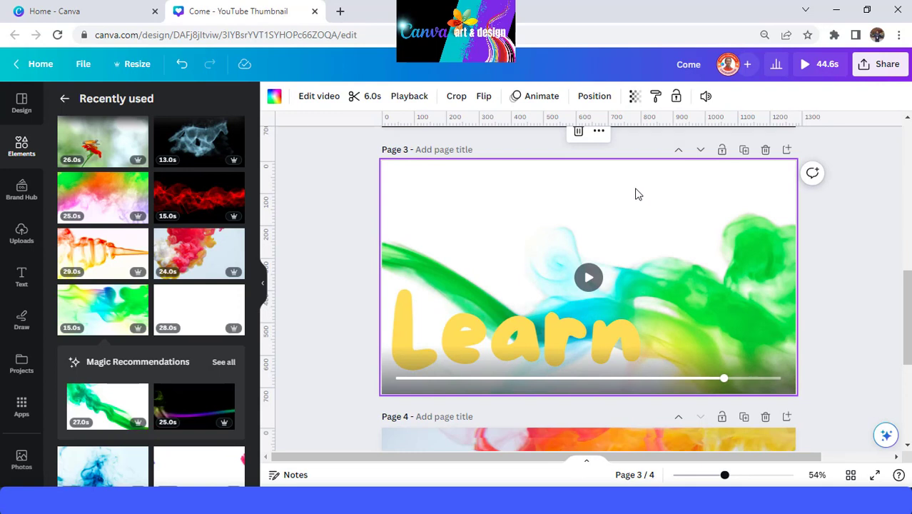
pyautogui.click(676, 225)
pyautogui.click(674, 224)
pyautogui.moveTo(638, 193)
pyautogui.rightClick(658, 215)
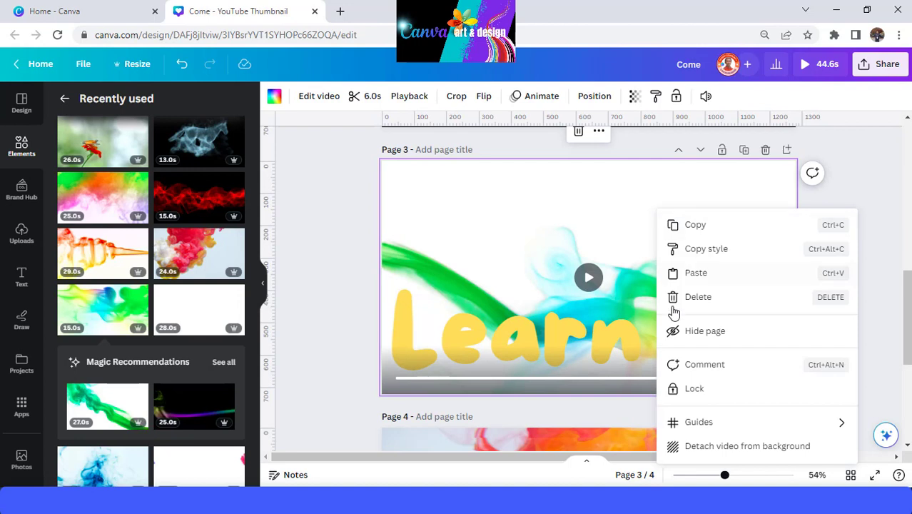
pyautogui.click(703, 447)
pyautogui.moveTo(701, 237); pyautogui.dragTo(657, 208)
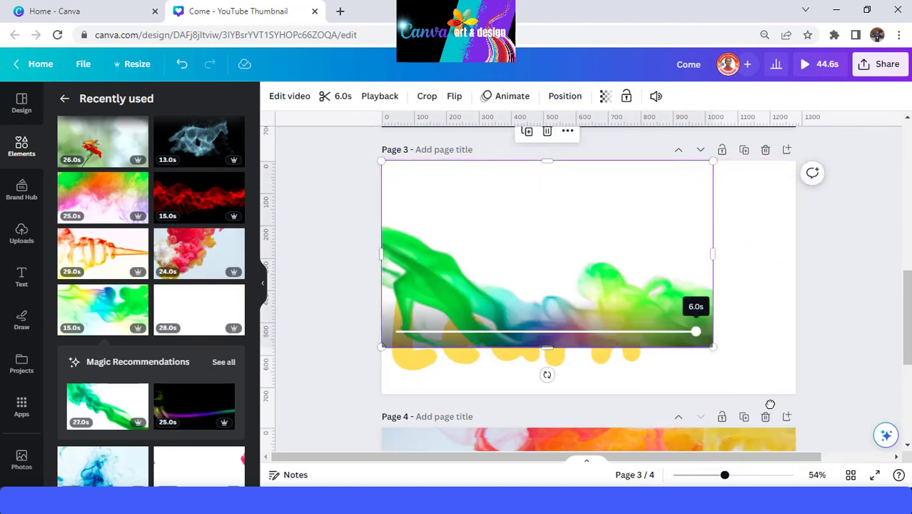
pyautogui.moveTo(714, 346); pyautogui.dragTo(796, 393)
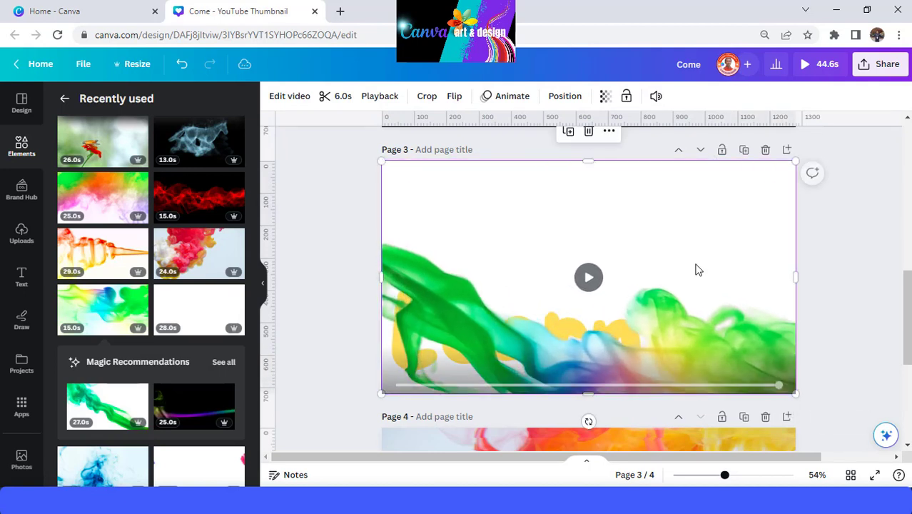
# - Duplicate the smoke video on page 3, align the copy over the original and shorten it slightly from its upper edge
pyautogui.click(569, 134)
pyautogui.moveTo(587, 184); pyautogui.dragTo(582, 198)
pyautogui.moveTo(587, 161); pyautogui.dragTo(587, 175)
# - Apply Background Remover to the smoke copy on page 3, send it one layer backward and play it
pyautogui.click(290, 98)
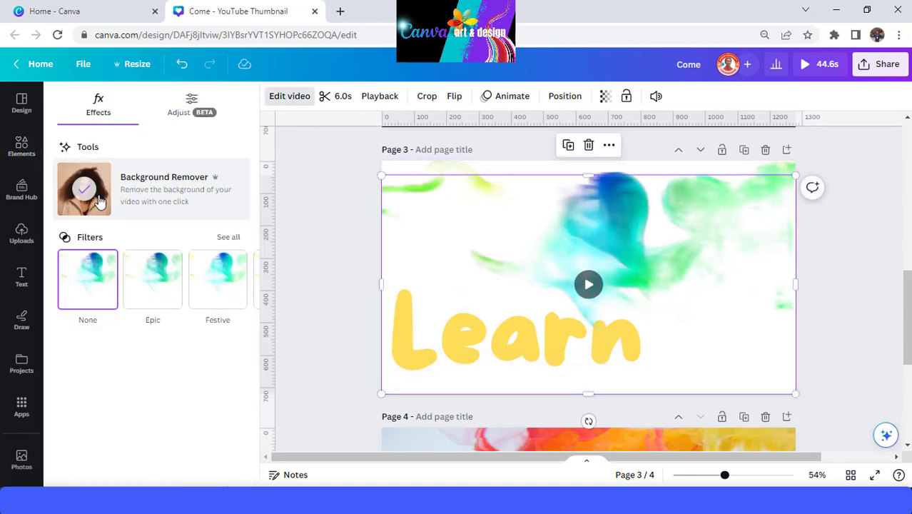
pyautogui.click(145, 195)
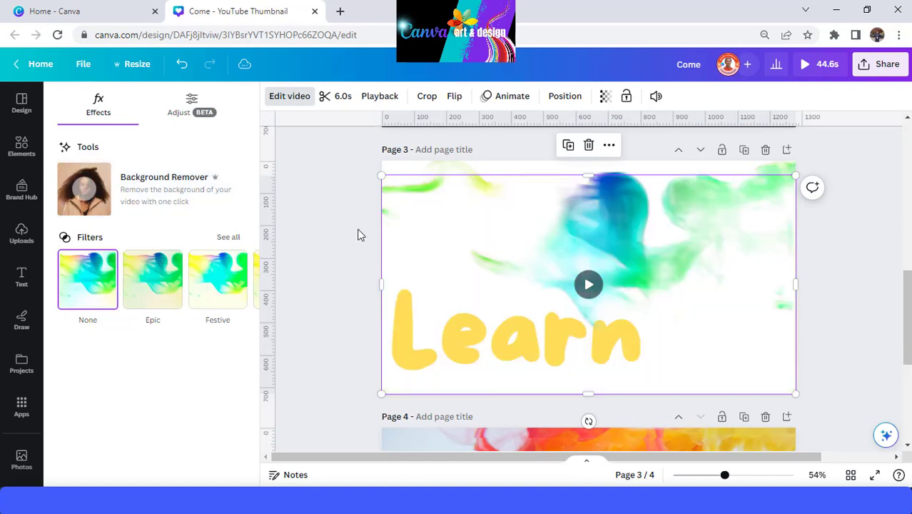
pyautogui.rightClick(684, 212)
pyautogui.moveTo(738, 334)
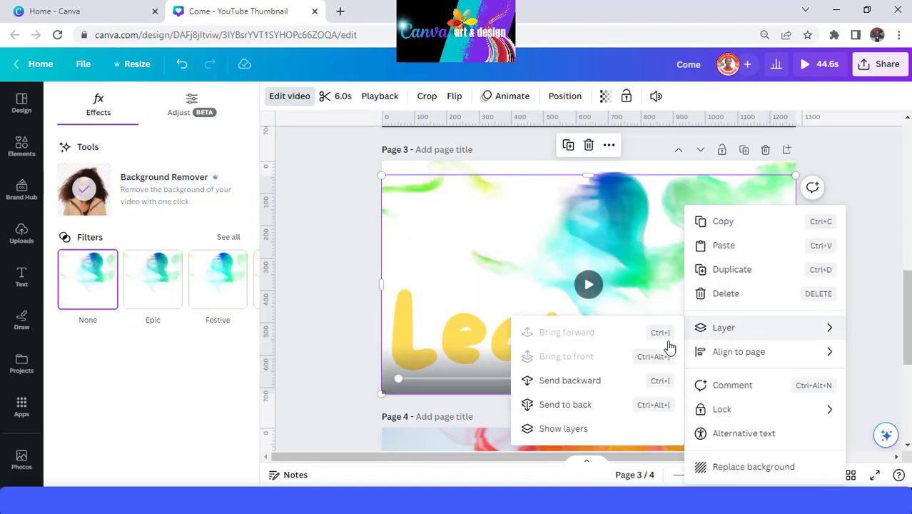
pyautogui.click(585, 388)
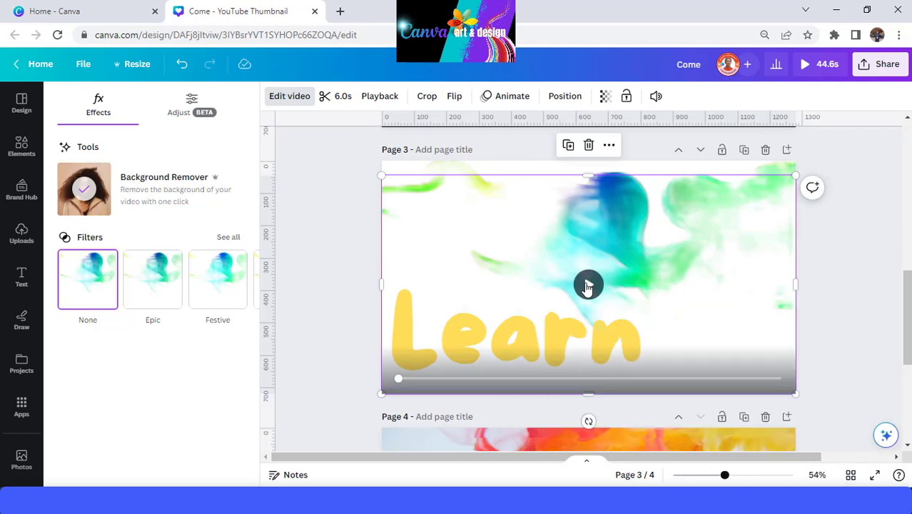
pyautogui.click(587, 289)
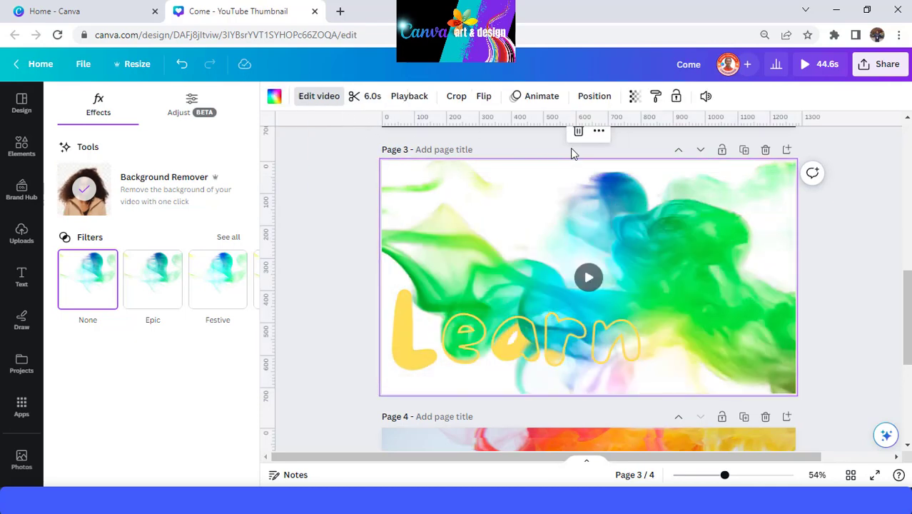
# - Trim the background-removed red smoke copy on page 2 to 6.0 seconds
pyautogui.scroll(5, 578, 158)
pyautogui.click(540, 306)
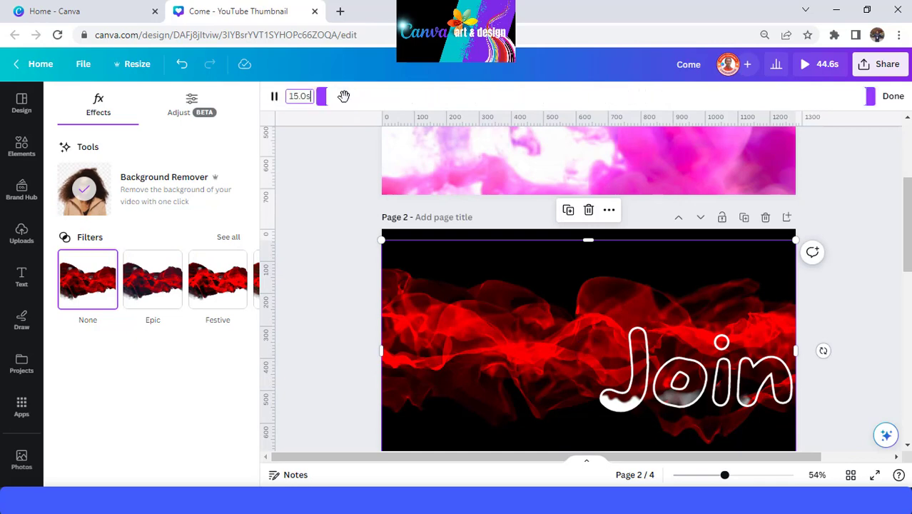
pyautogui.click(310, 98)
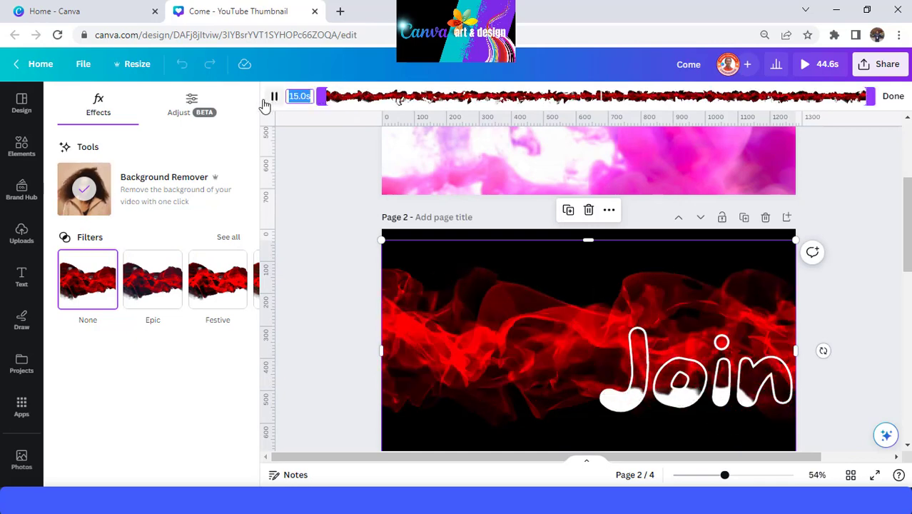
pyautogui.write('6')
pyautogui.press('Return')
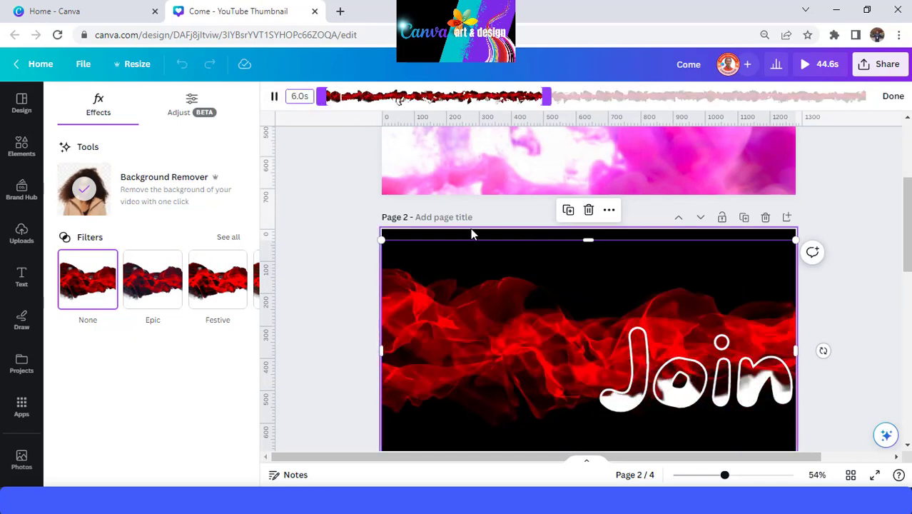
# - Trim the background red smoke video on page 2 to 6.0 seconds
pyautogui.click(460, 236)
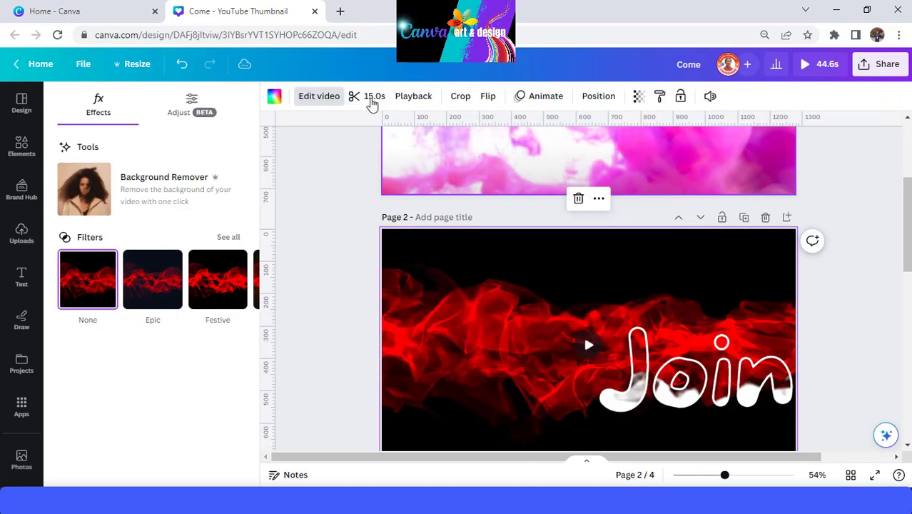
pyautogui.click(372, 97)
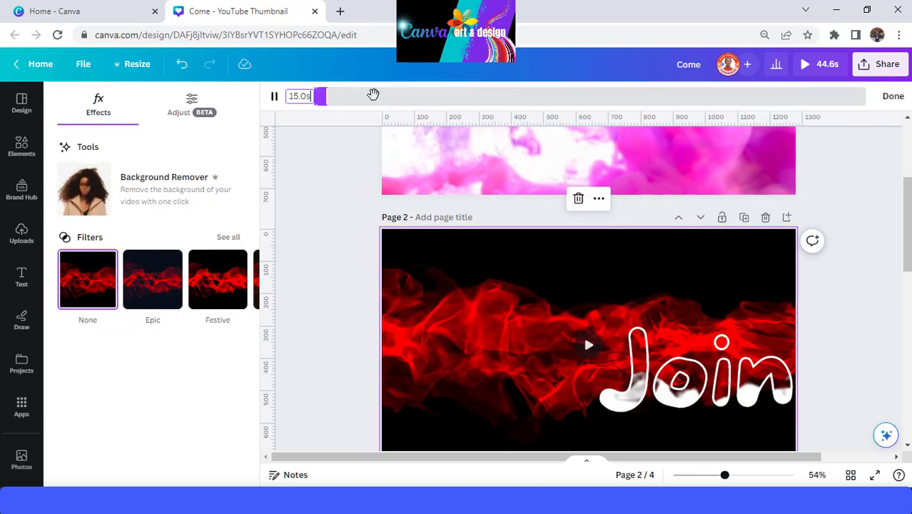
pyautogui.click(300, 96)
pyautogui.write('6')
pyautogui.press('Return')
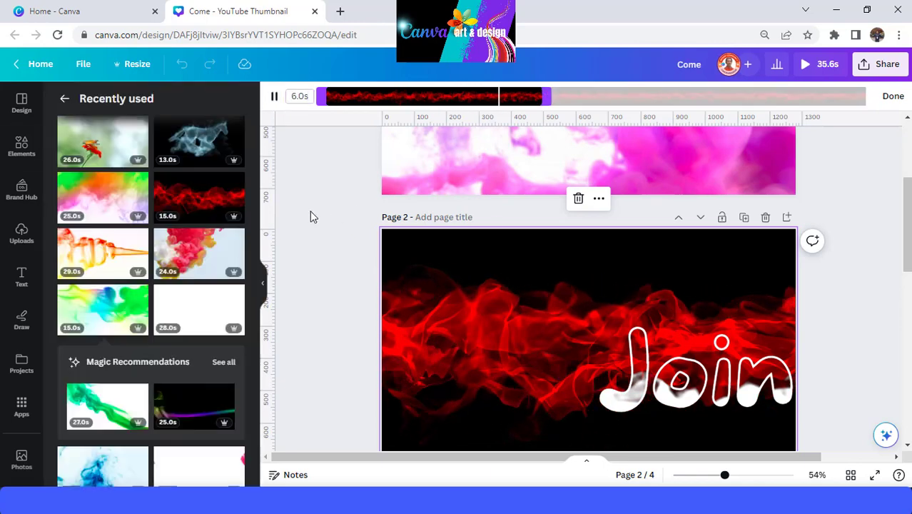
# - Trim the background-removed smoke copy on page 1 to 6.0 seconds
pyautogui.scroll(5, 495, 220)
pyautogui.click(670, 192)
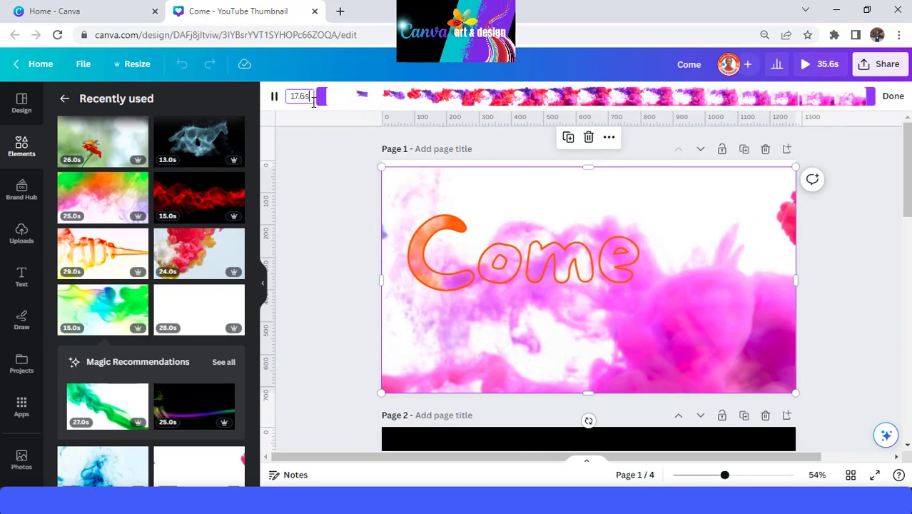
pyautogui.click(275, 99)
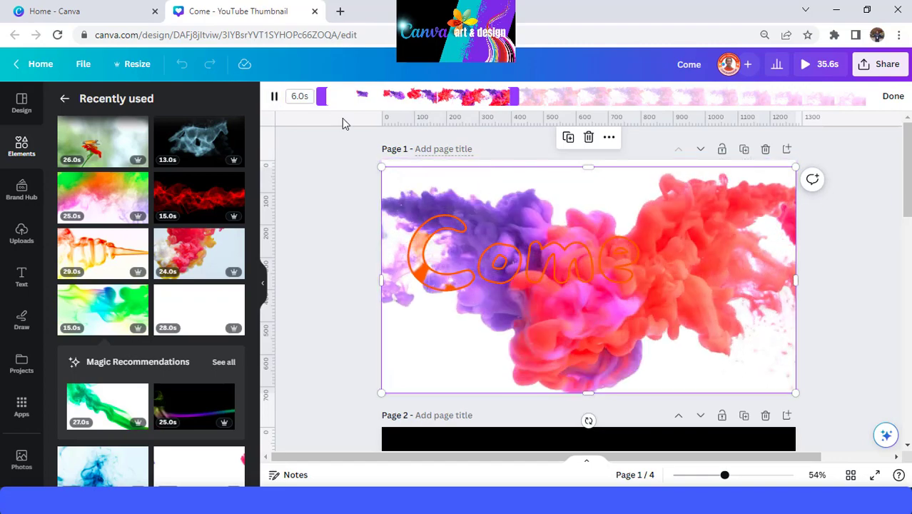
# - Trim the background smoke video behind "Come" on page 1 to 6.0 seconds
pyautogui.click(442, 165)
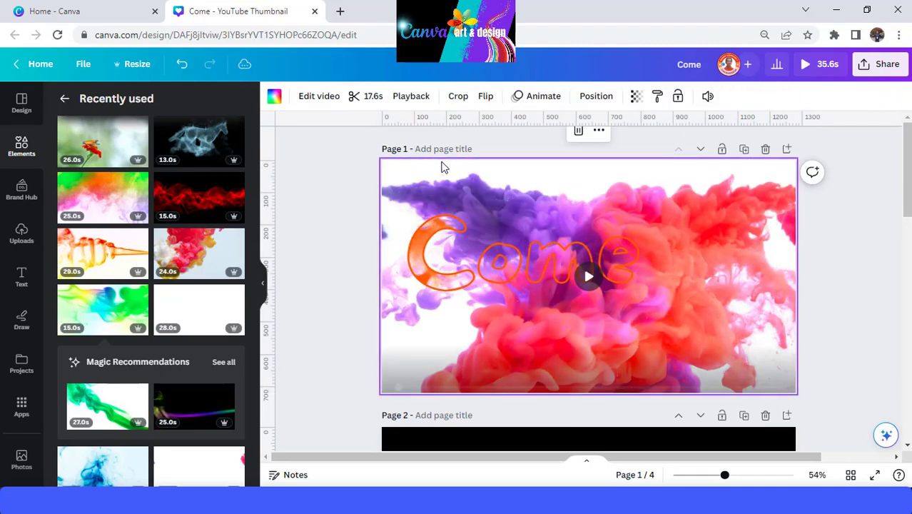
pyautogui.click(370, 100)
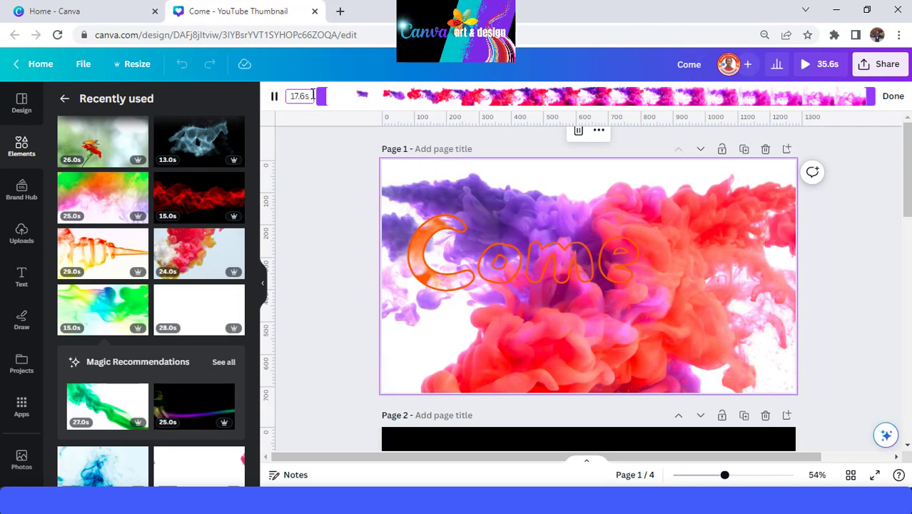
pyautogui.press('Return')
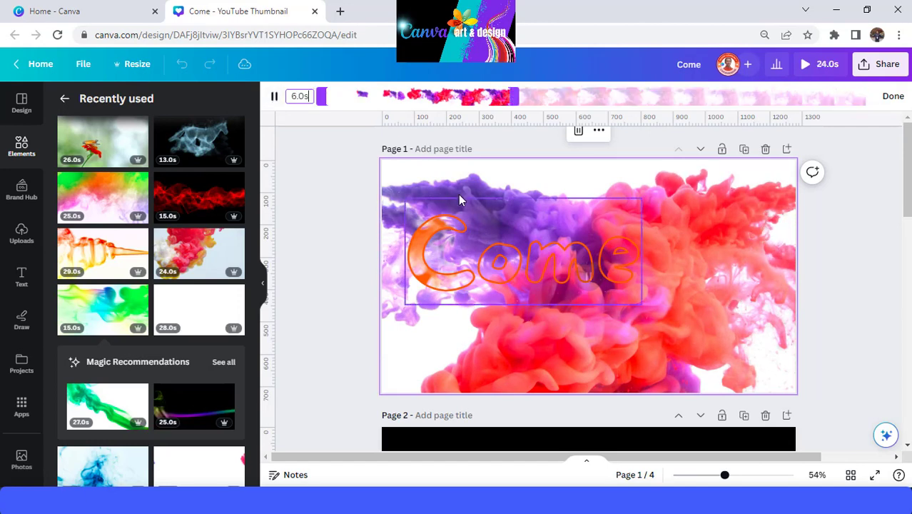
pyautogui.click(312, 218)
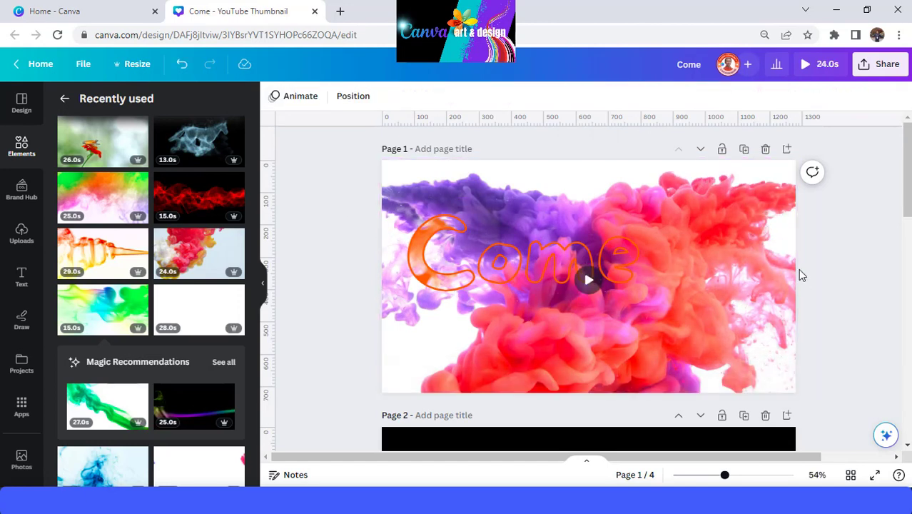
# - Preview the whole design and download all 4 pages as an MP4 video at 720p quality
pyautogui.click(809, 71)
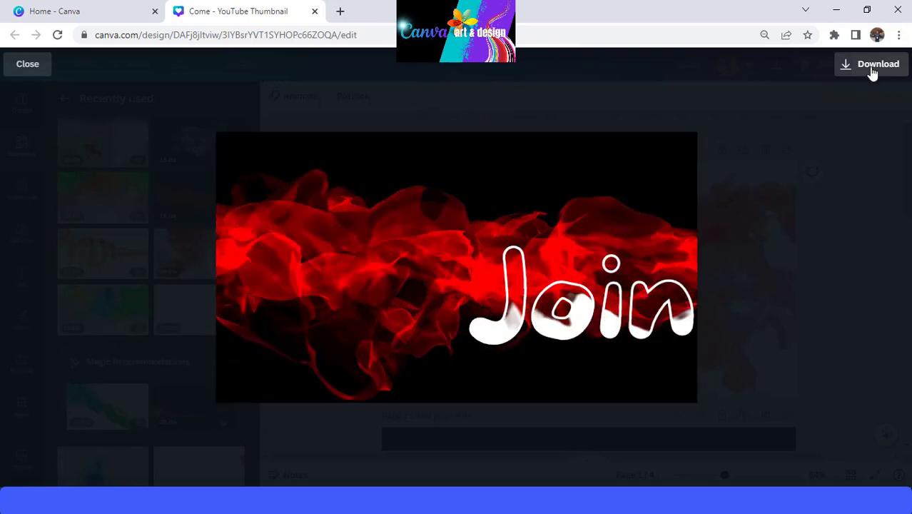
pyautogui.click(873, 66)
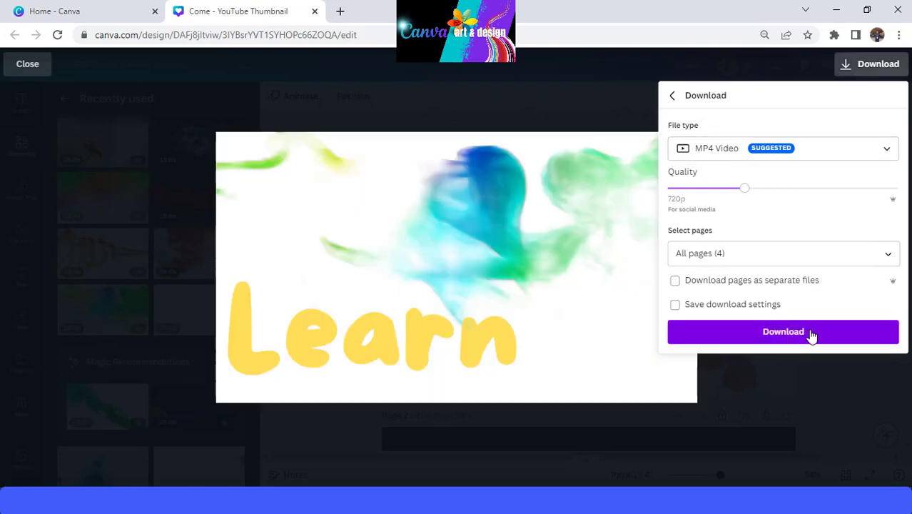
pyautogui.click(812, 332)
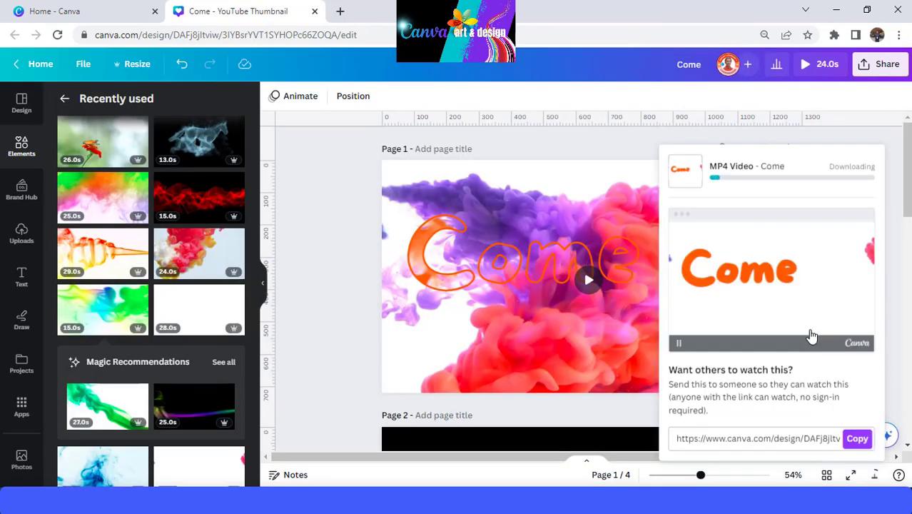